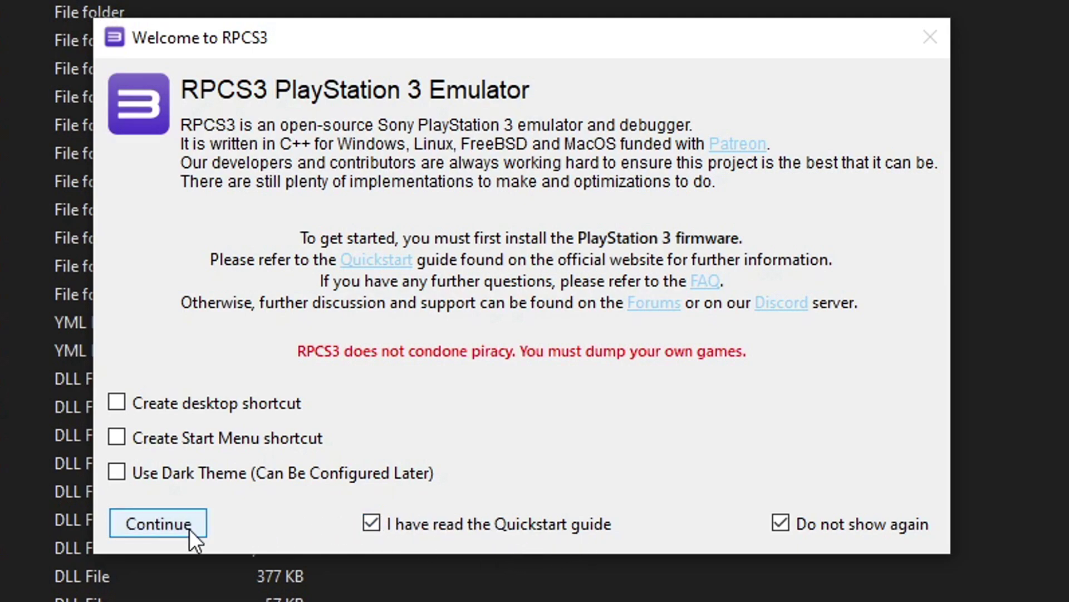
Step: Dismiss the RPCS3 welcome notice and save the PS3 update file from the PlayStation site's section on updating using a computer
{"action": "left_click", "coordinate": [159, 523]}
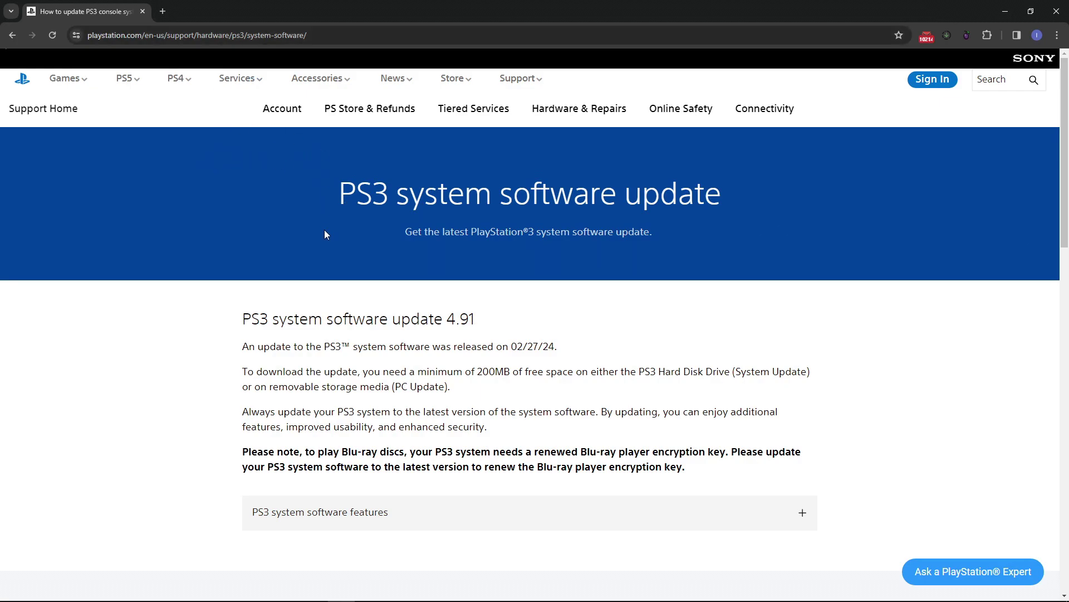
{"action": "scroll", "coordinate": [479, 271], "scroll_direction": "down", "scroll_amount": 6}
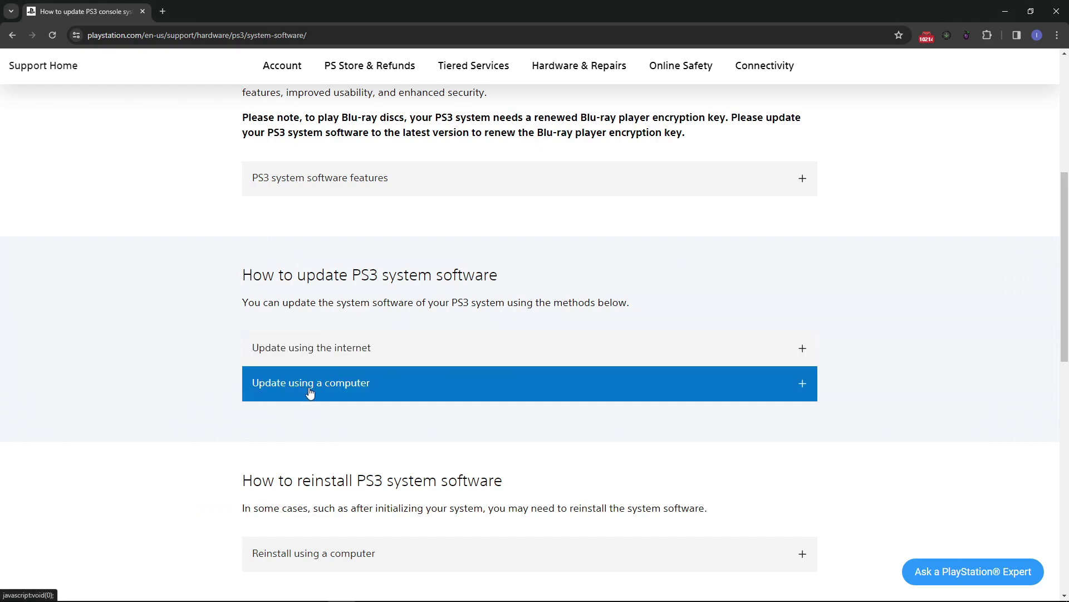
{"action": "left_click", "coordinate": [333, 391]}
{"action": "scroll", "coordinate": [417, 382], "scroll_direction": "down", "scroll_amount": 2}
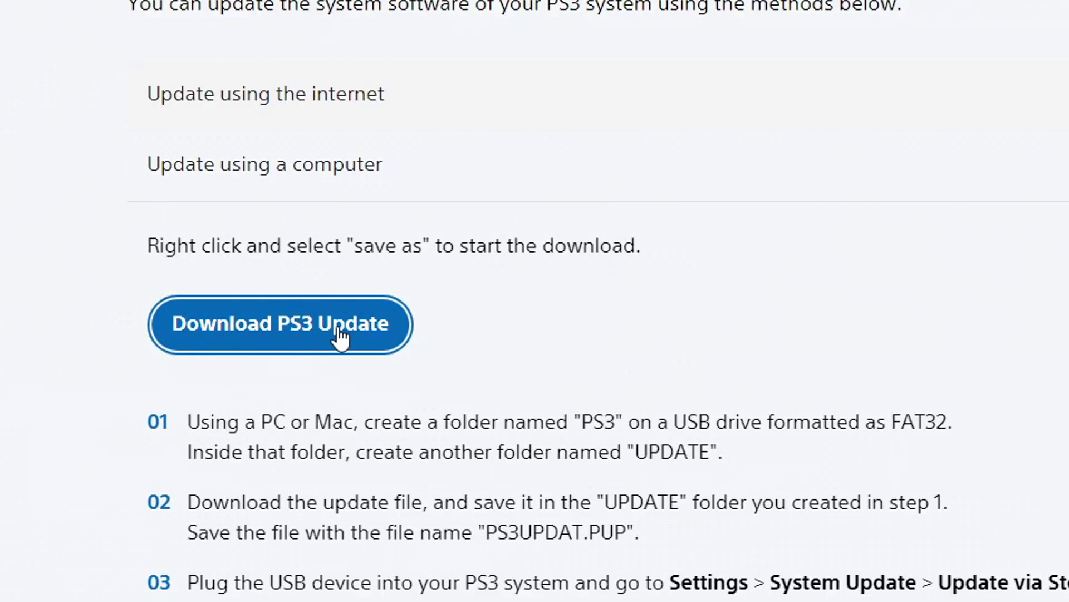
{"action": "right_click", "coordinate": [280, 331]}
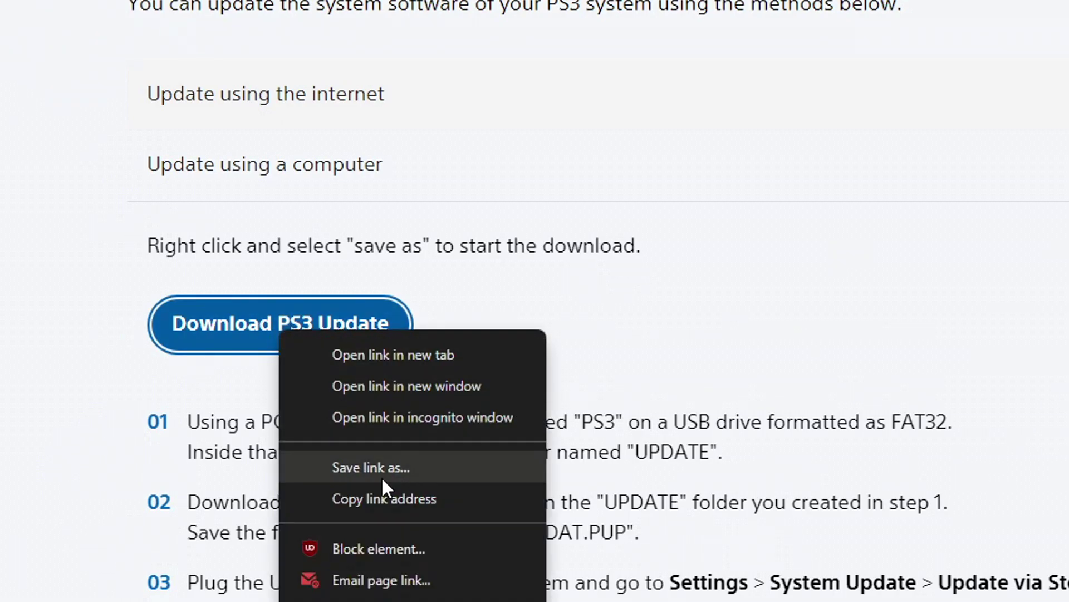
{"action": "left_click", "coordinate": [392, 499]}
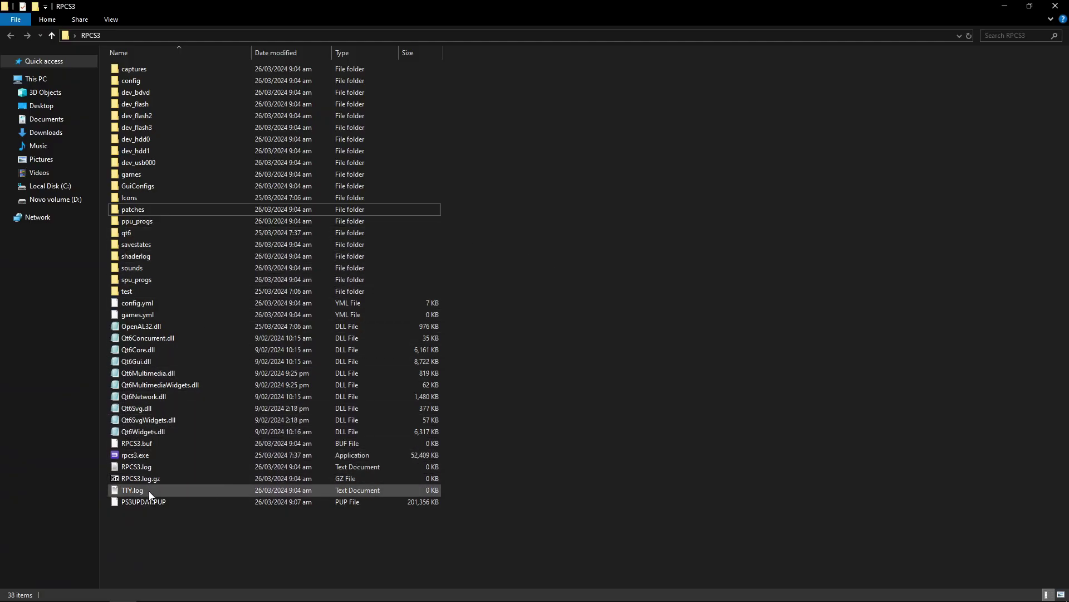
Step: Switch to RPCS3 and install the PS3 firmware from PS3UPDAT.PUP in the RPCS3 folder
{"action": "left_click", "coordinate": [141, 504]}
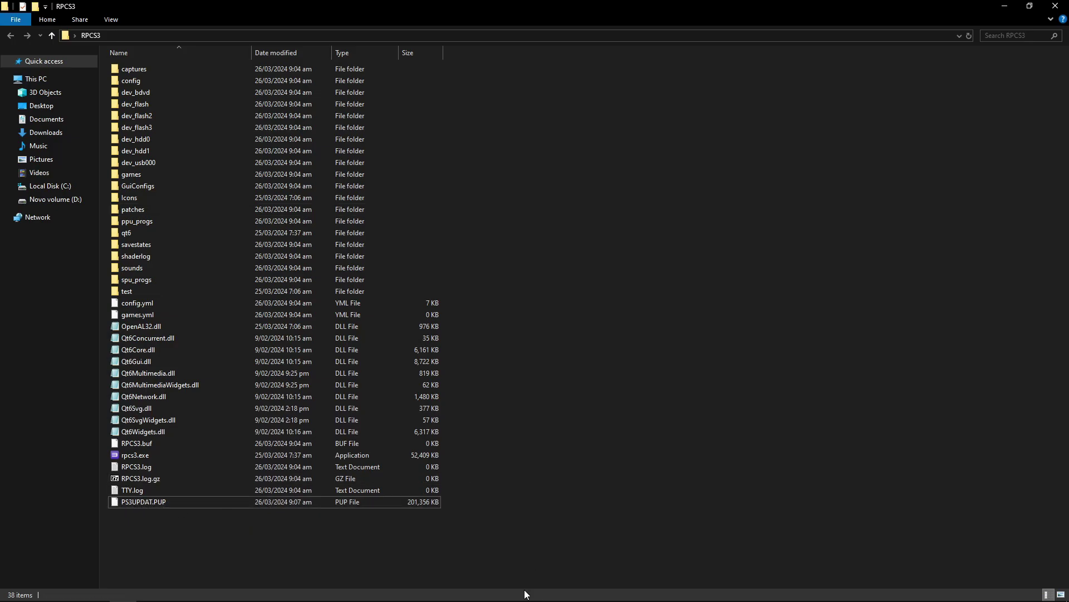
{"action": "left_click", "coordinate": [481, 595]}
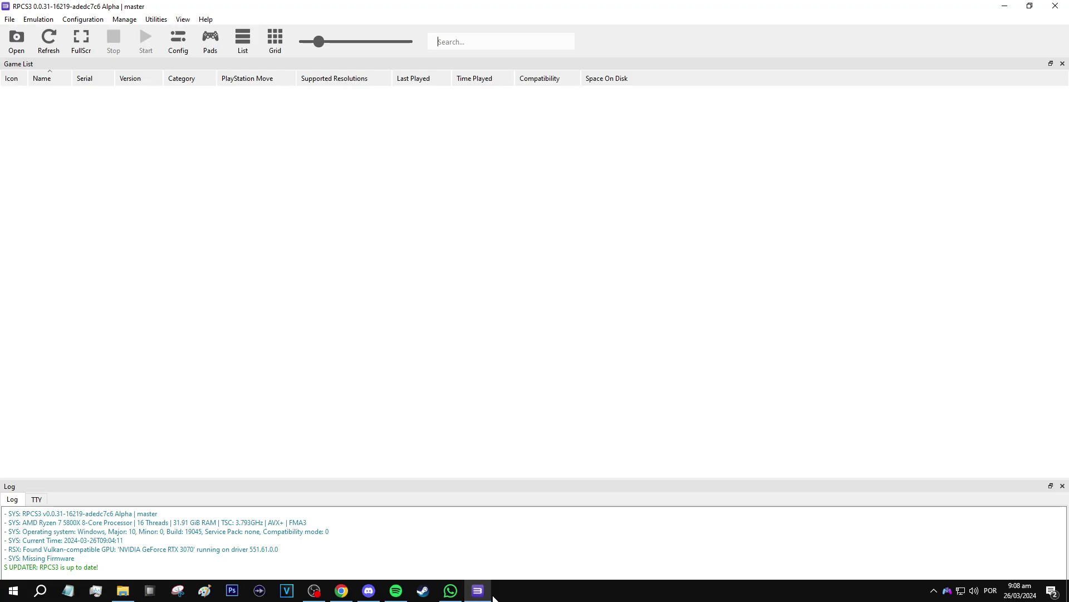
{"action": "left_click", "coordinate": [10, 20]}
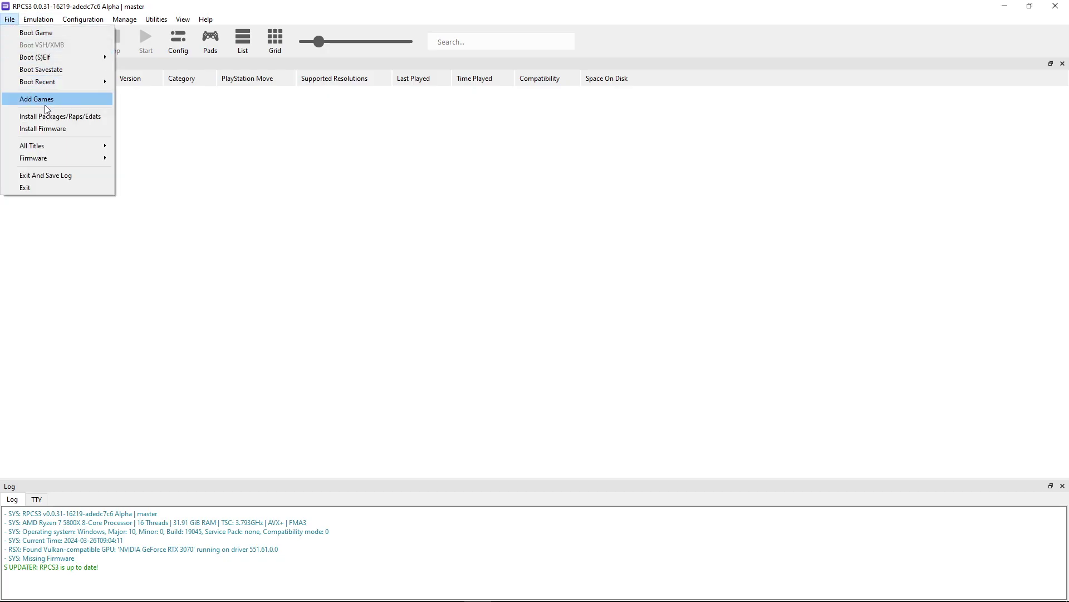
{"action": "left_click", "coordinate": [55, 129]}
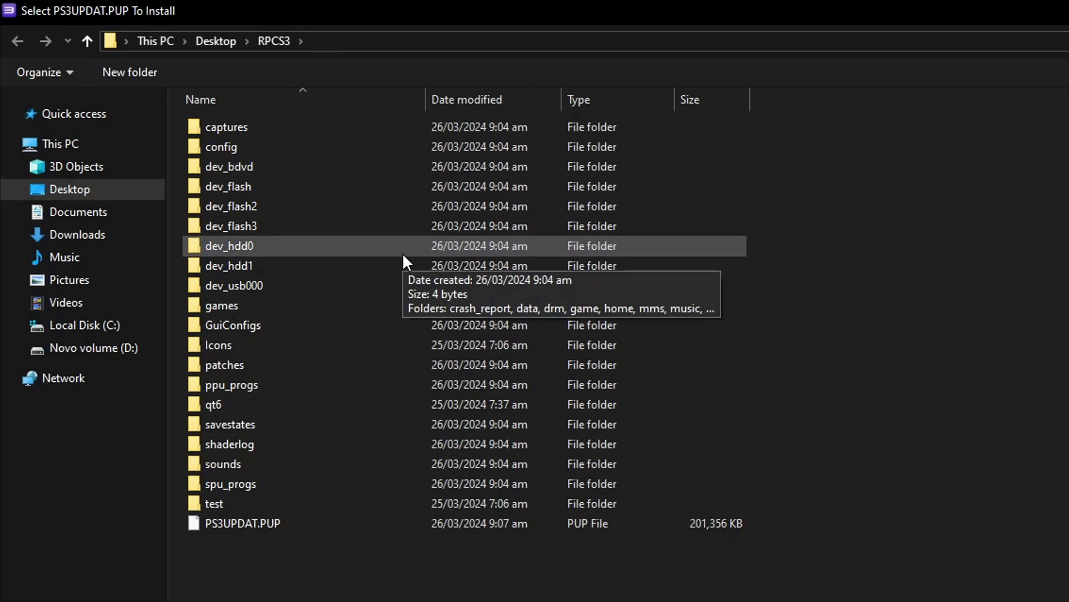
{"action": "left_click", "coordinate": [231, 526]}
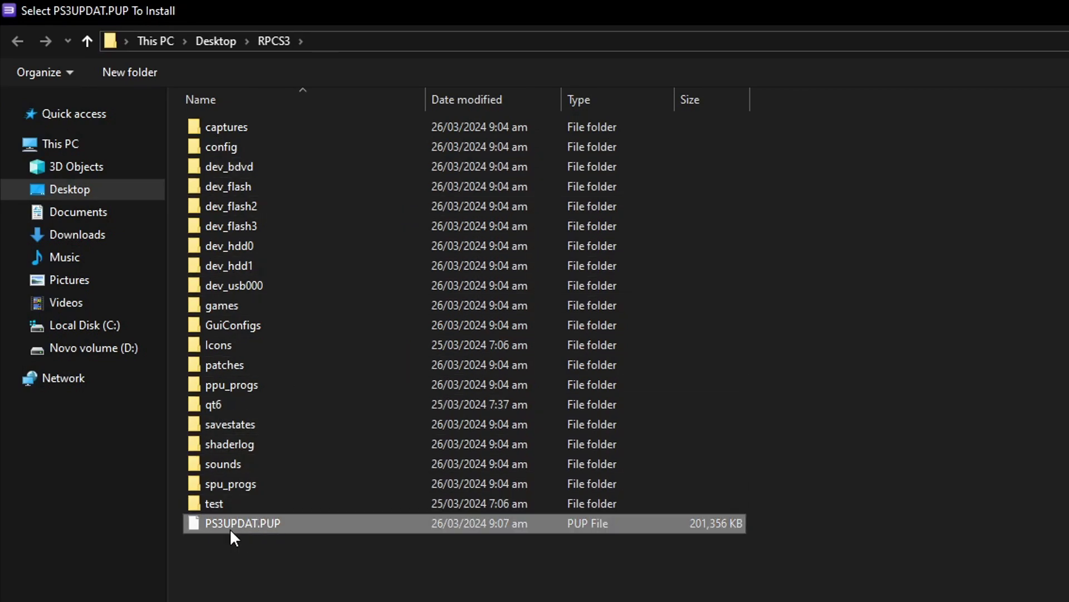
{"action": "double_click", "coordinate": [274, 522]}
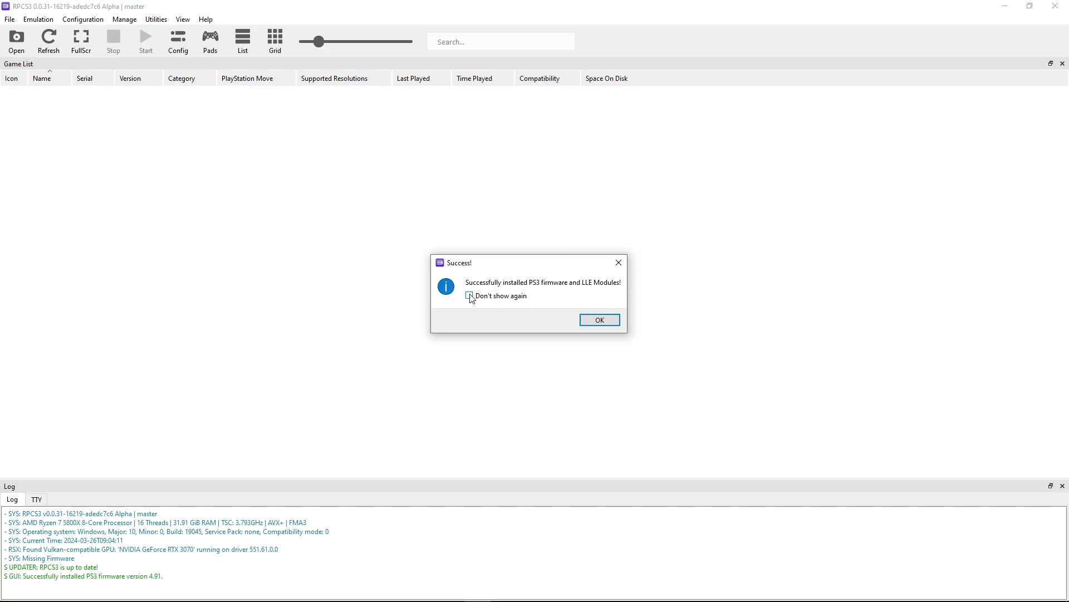
{"action": "left_click", "coordinate": [594, 323]}
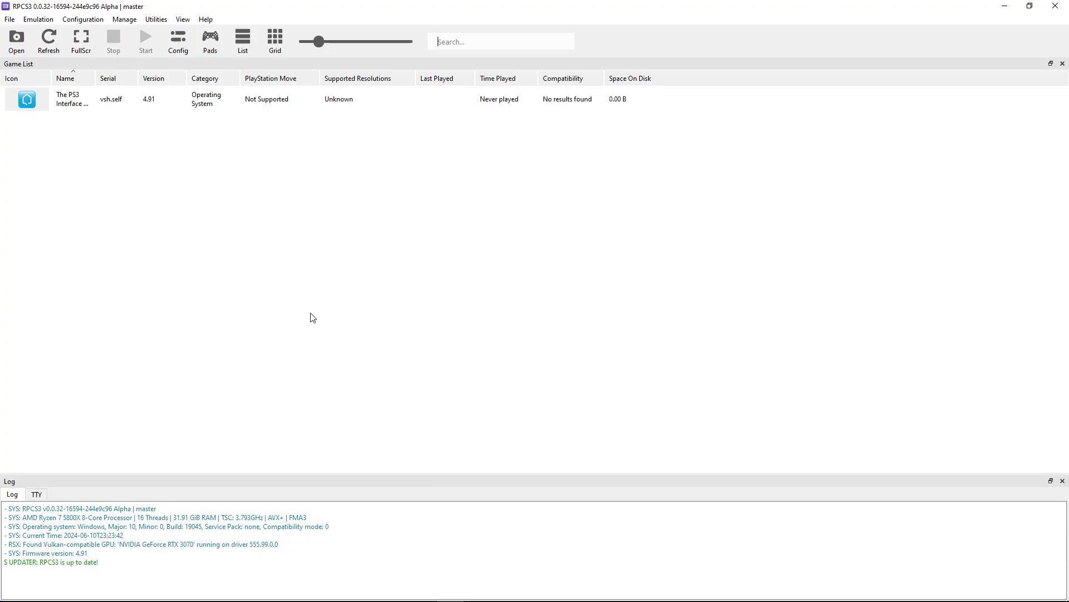
Step: In File Explorer, inspect the contents of the Asura's Wrath (USA) folder inside the RPCS3 games folder
{"action": "left_click", "coordinate": [122, 590]}
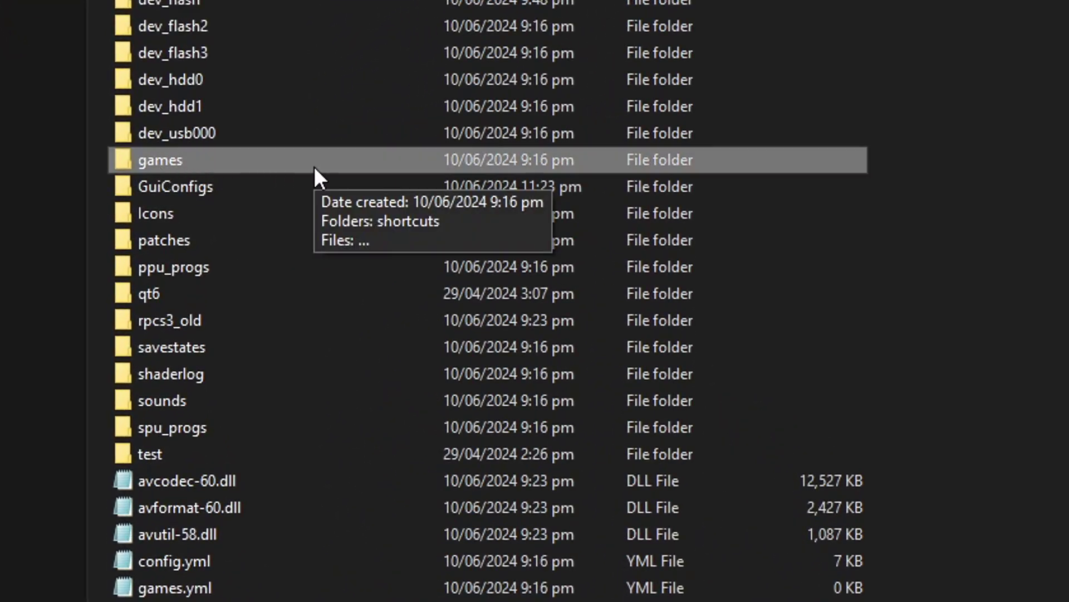
{"action": "double_click", "coordinate": [233, 161]}
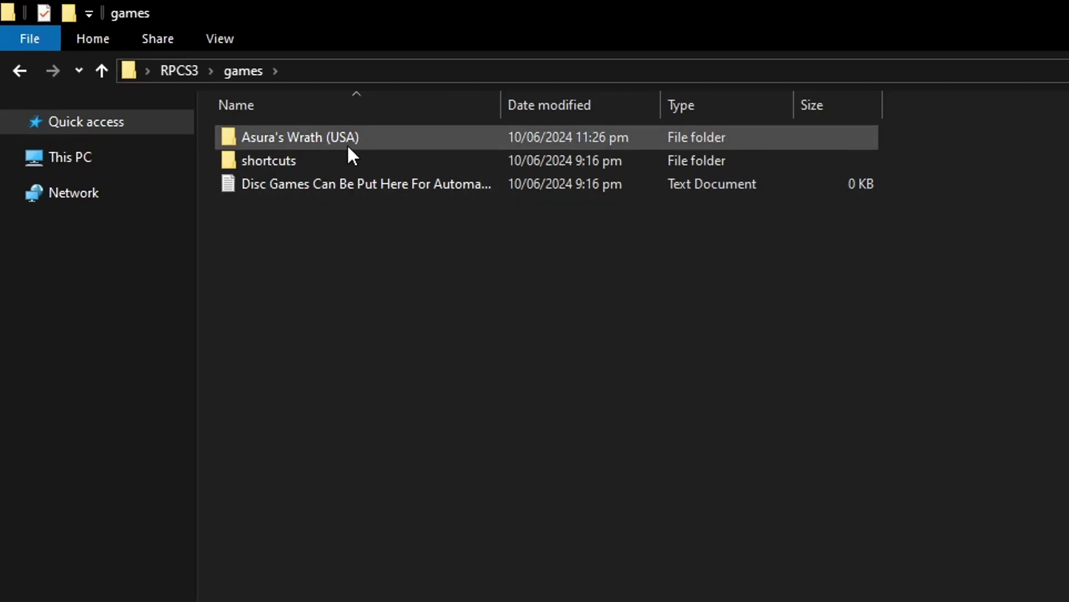
{"action": "mouse_move", "coordinate": [305, 138]}
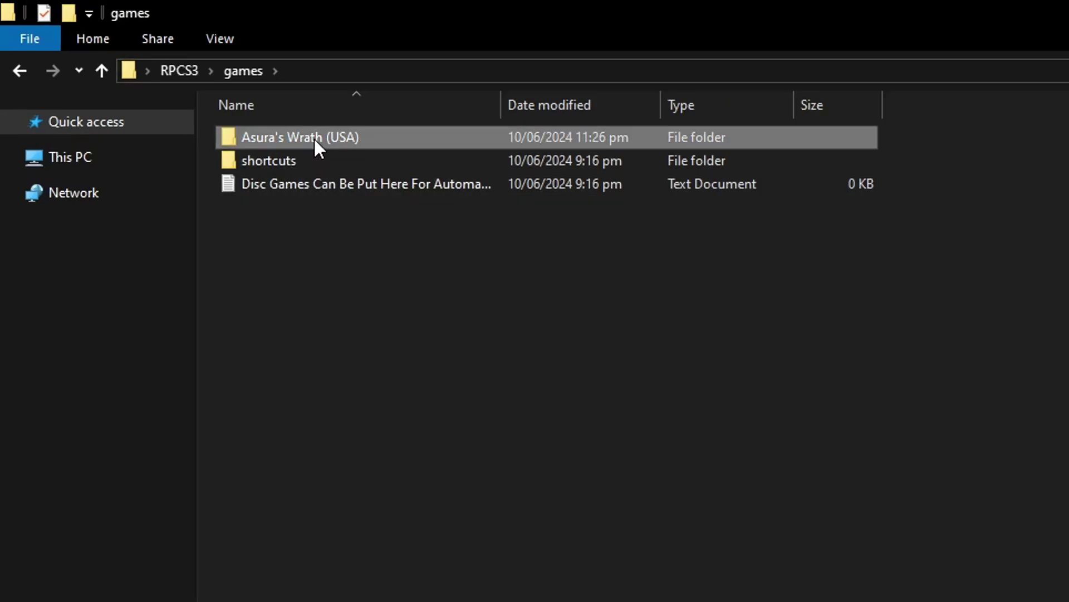
{"action": "double_click", "coordinate": [312, 137]}
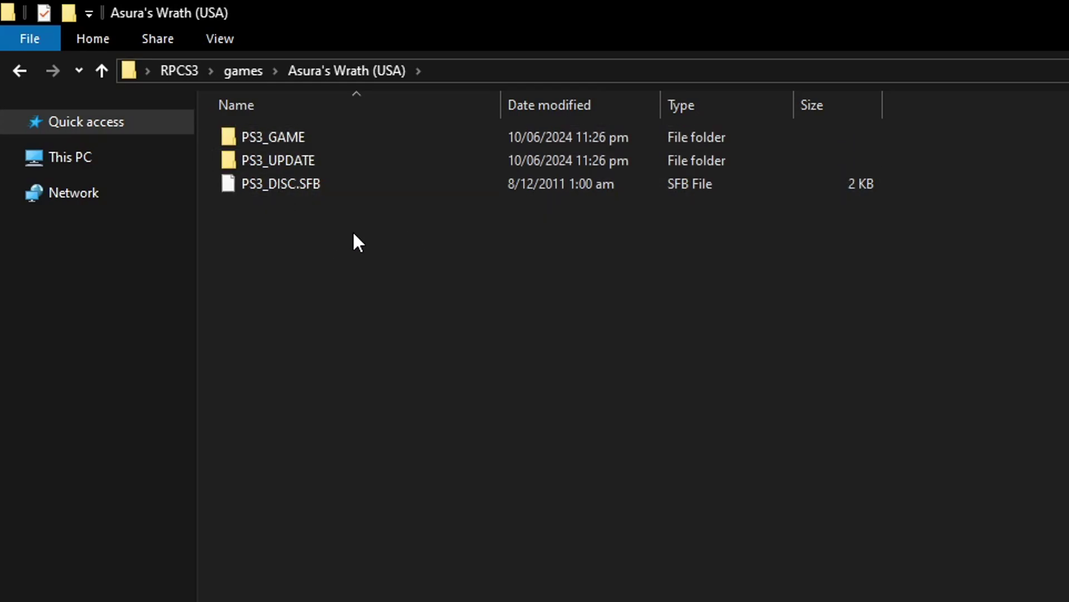
{"action": "left_click", "coordinate": [246, 71]}
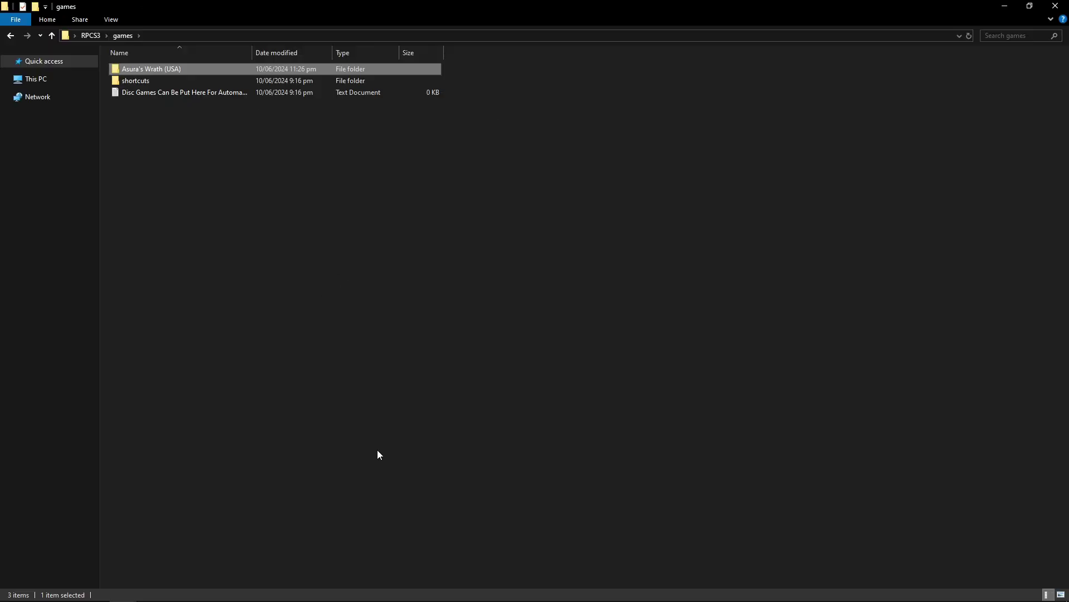
Step: Switch to RPCS3 and add the Asura's Wrath (USA) folder from the games directory to the game list
{"action": "left_click", "coordinate": [451, 589]}
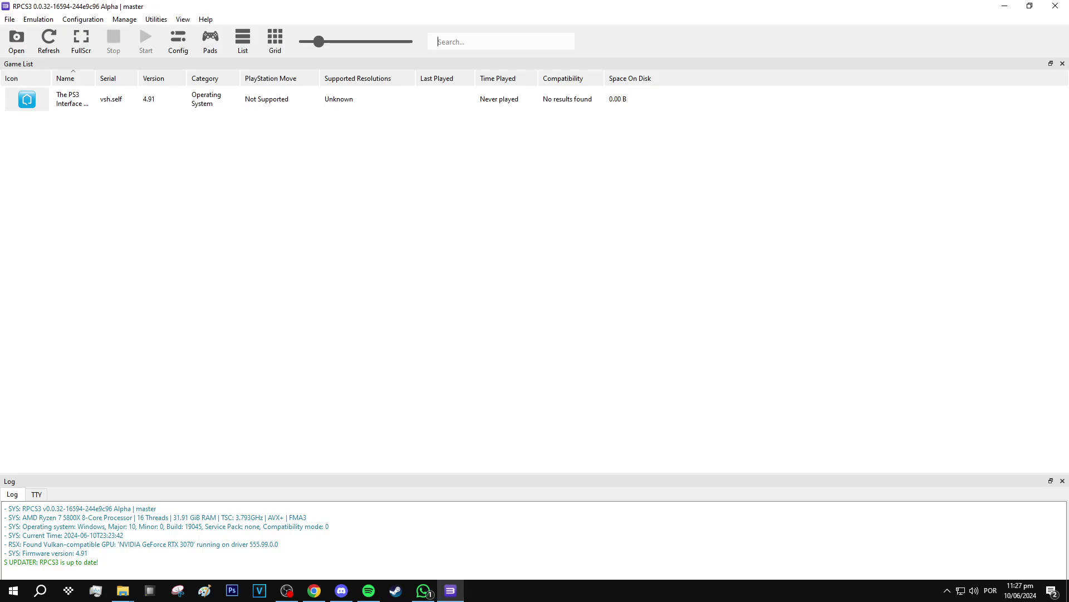
{"action": "left_click", "coordinate": [18, 35]}
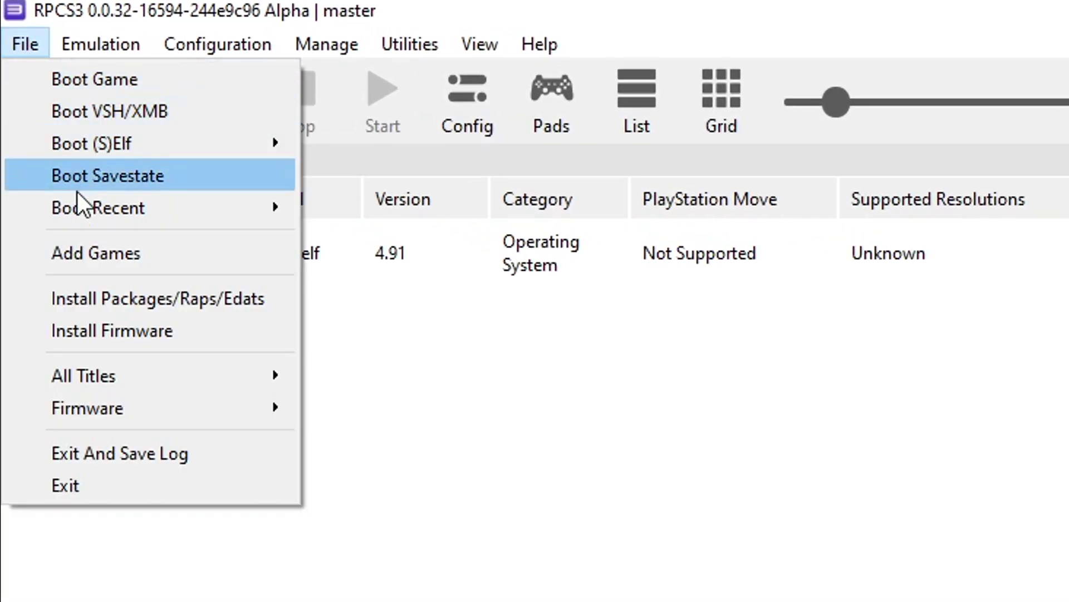
{"action": "left_click", "coordinate": [154, 263]}
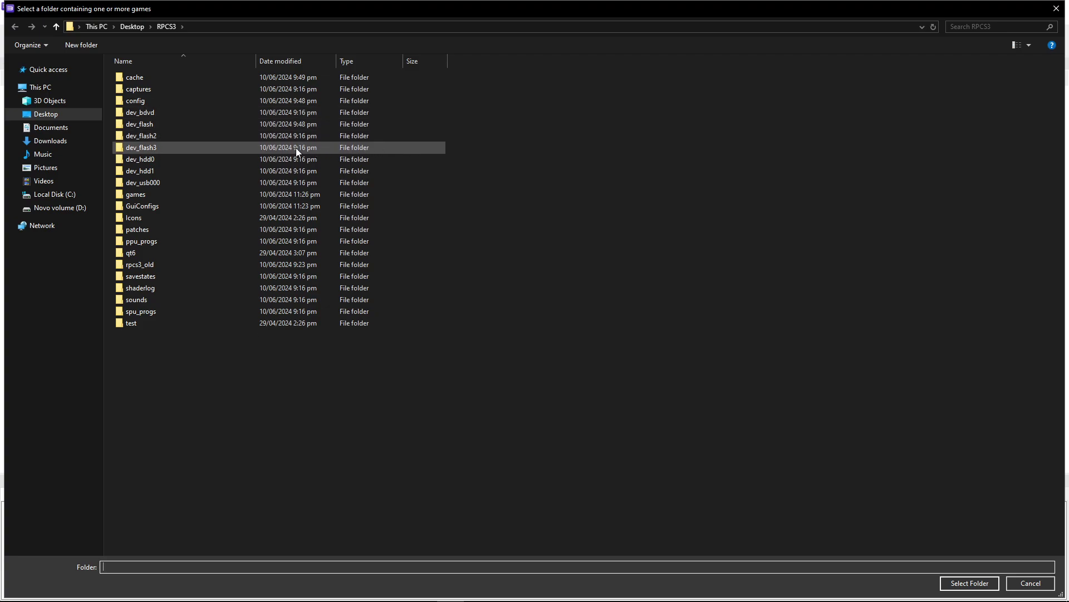
{"action": "double_click", "coordinate": [144, 194]}
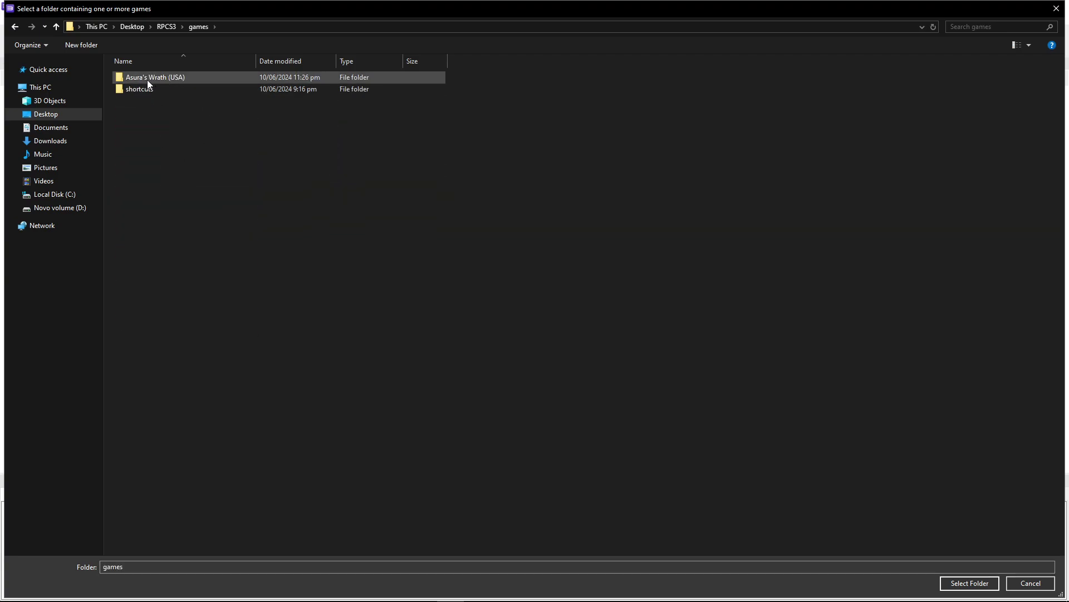
{"action": "left_click", "coordinate": [147, 79]}
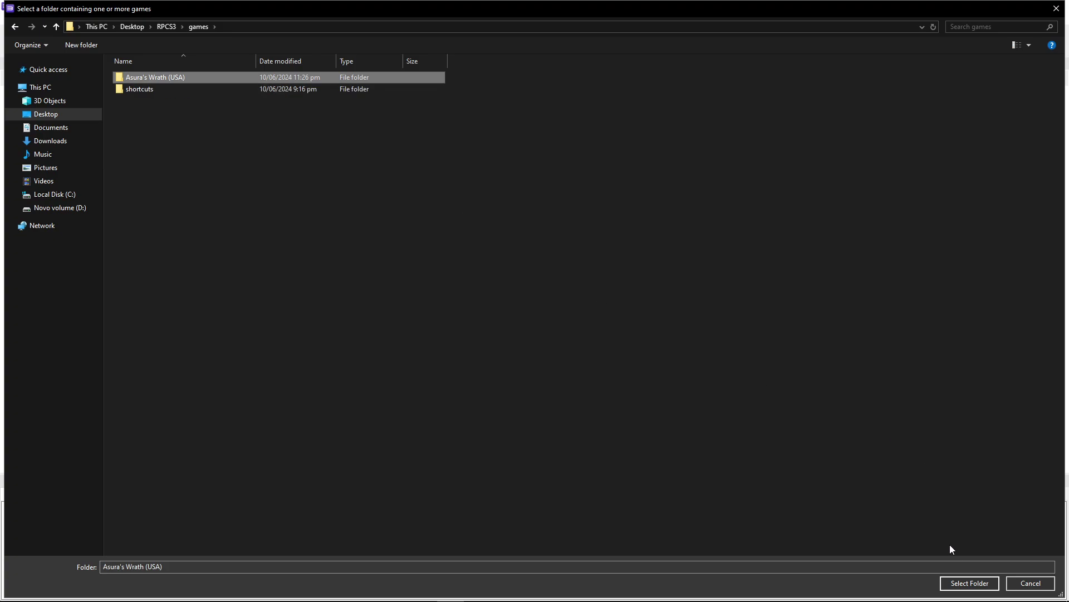
{"action": "left_click", "coordinate": [969, 583]}
{"action": "left_click", "coordinate": [665, 342]}
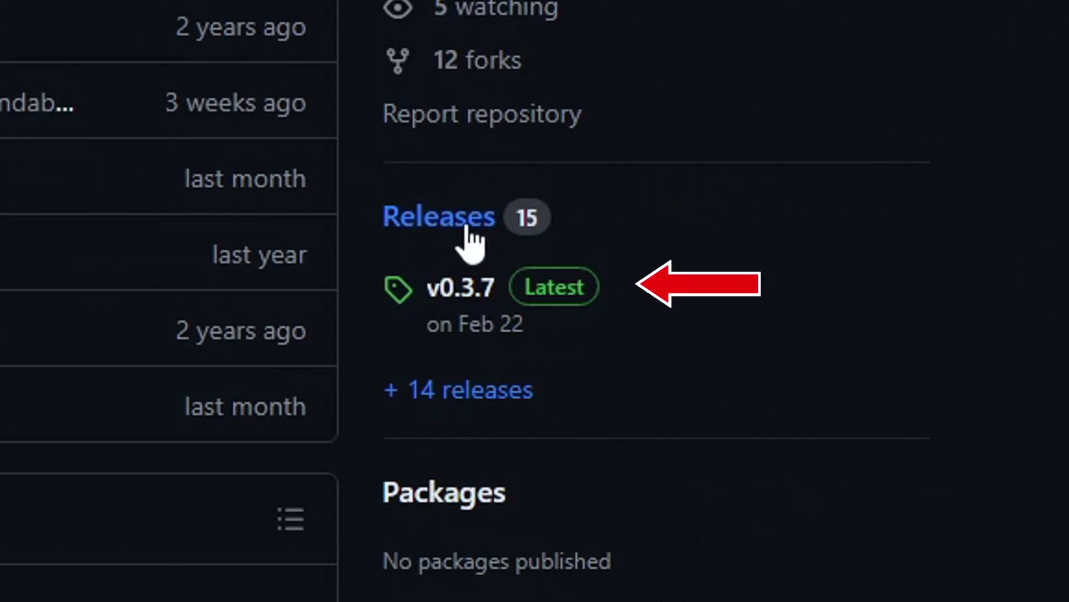
Step: Get rusty-psn-egui-windows.zip from the rusty-psn releases on GitHub and extract rusty-psn.exe into the RPCS3 folder
{"action": "left_click", "coordinate": [465, 228]}
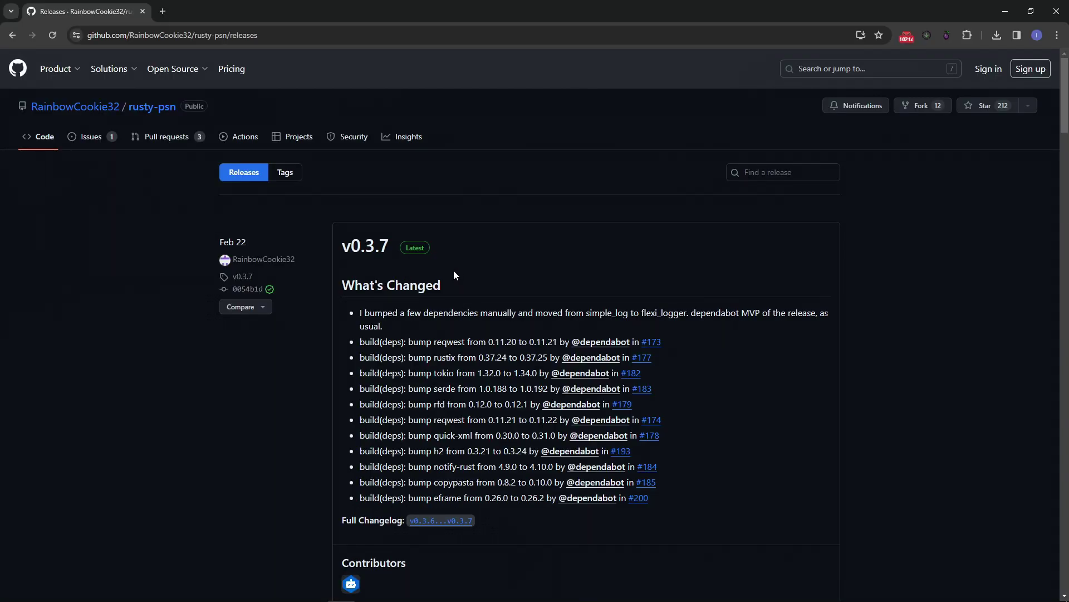
{"action": "scroll", "coordinate": [465, 289], "scroll_direction": "down", "scroll_amount": 6}
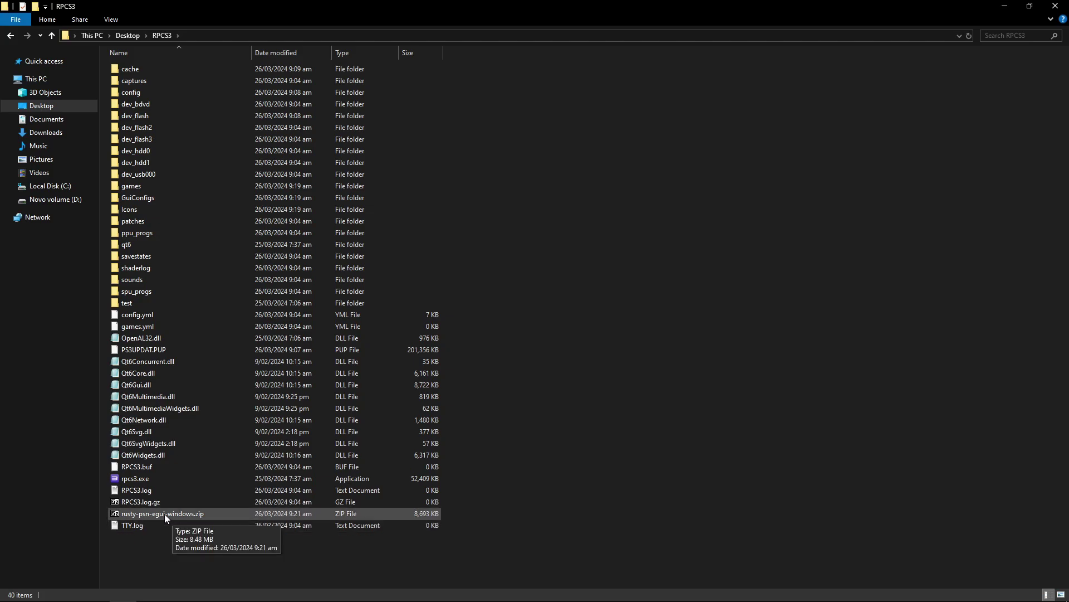
{"action": "left_click", "coordinate": [172, 514]}
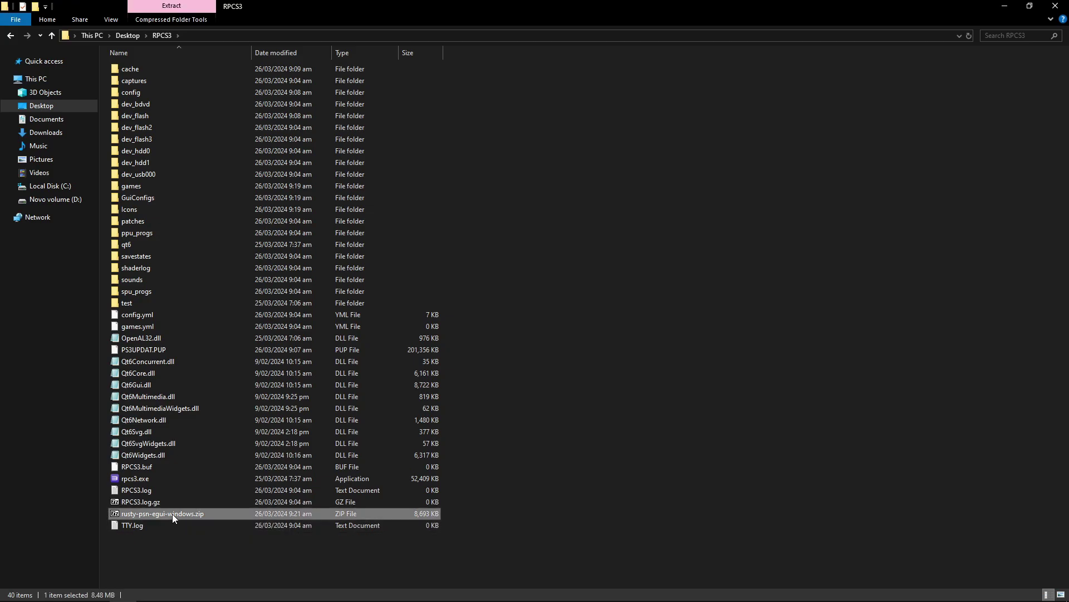
{"action": "double_click", "coordinate": [172, 513]}
{"action": "left_click", "coordinate": [579, 160]}
{"action": "left_click_drag", "start_coordinate": [578, 162], "coordinate": [564, 172]}
{"action": "left_click_drag", "start_coordinate": [493, 305], "coordinate": [489, 359]}
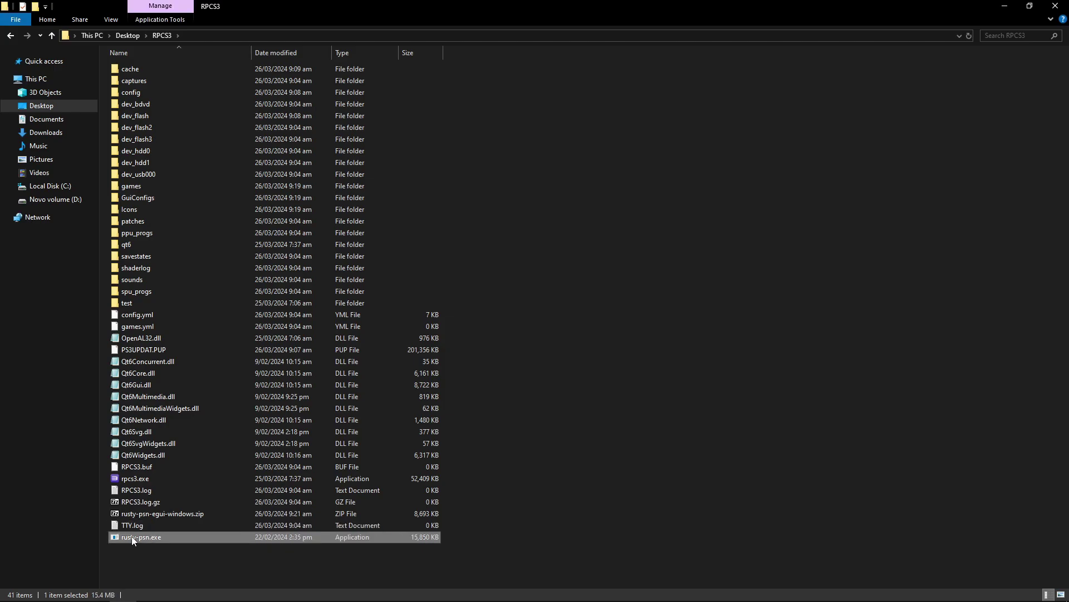
Step: Launch rusty-psn.exe, maximize its window and open its settings
{"action": "double_click", "coordinate": [146, 537]}
{"action": "double_click", "coordinate": [455, 15]}
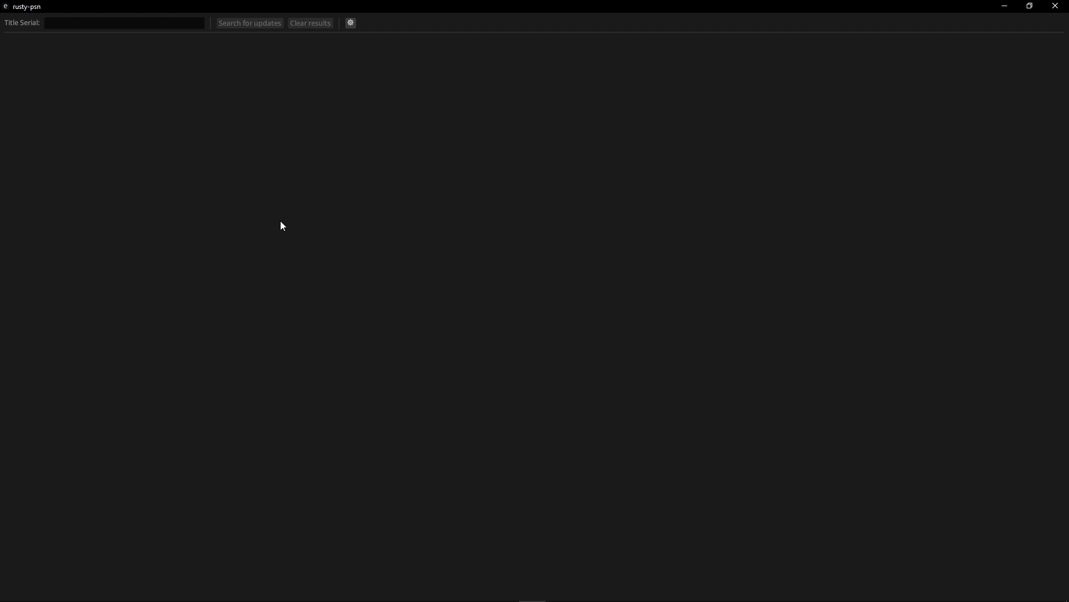
{"action": "left_click", "coordinate": [351, 24]}
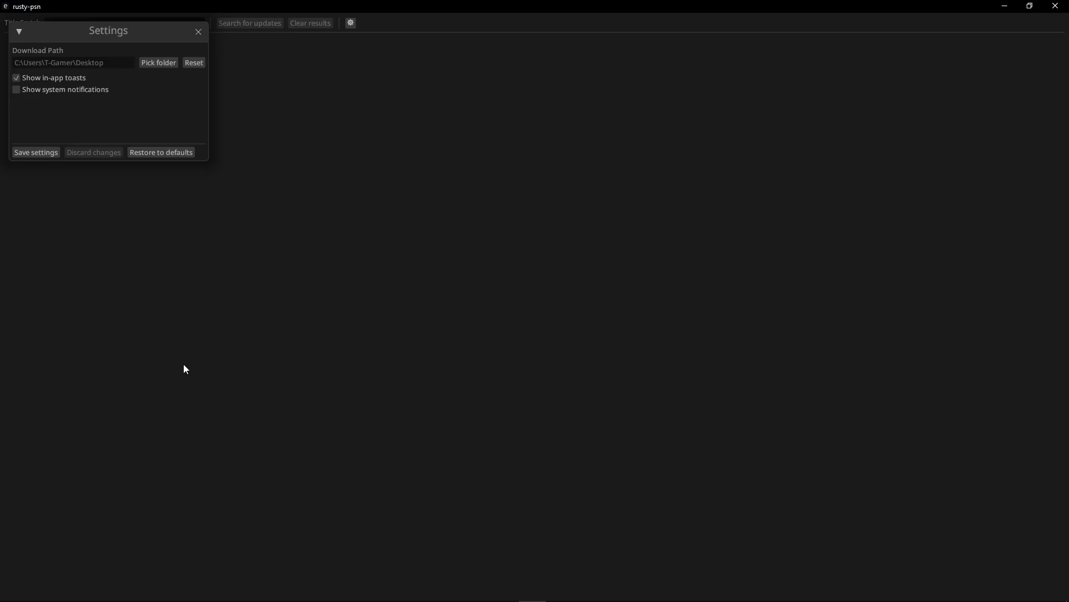
Step: Create a new folder named "updates" inside the RPCS3 folder in File Explorer
{"action": "left_click", "coordinate": [124, 590]}
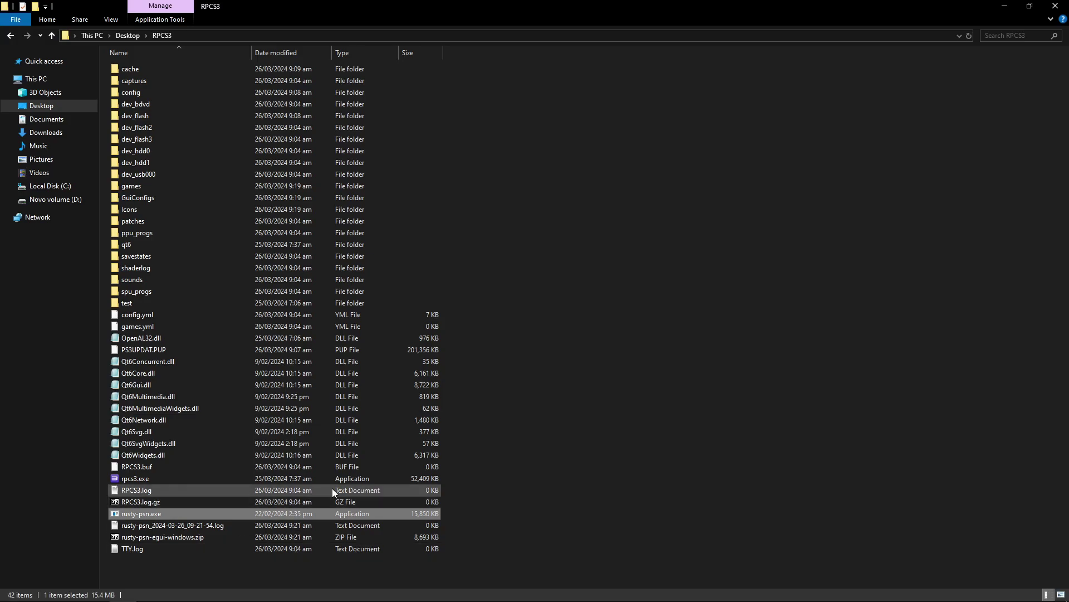
{"action": "right_click", "coordinate": [518, 212]}
{"action": "mouse_move", "coordinate": [567, 347]}
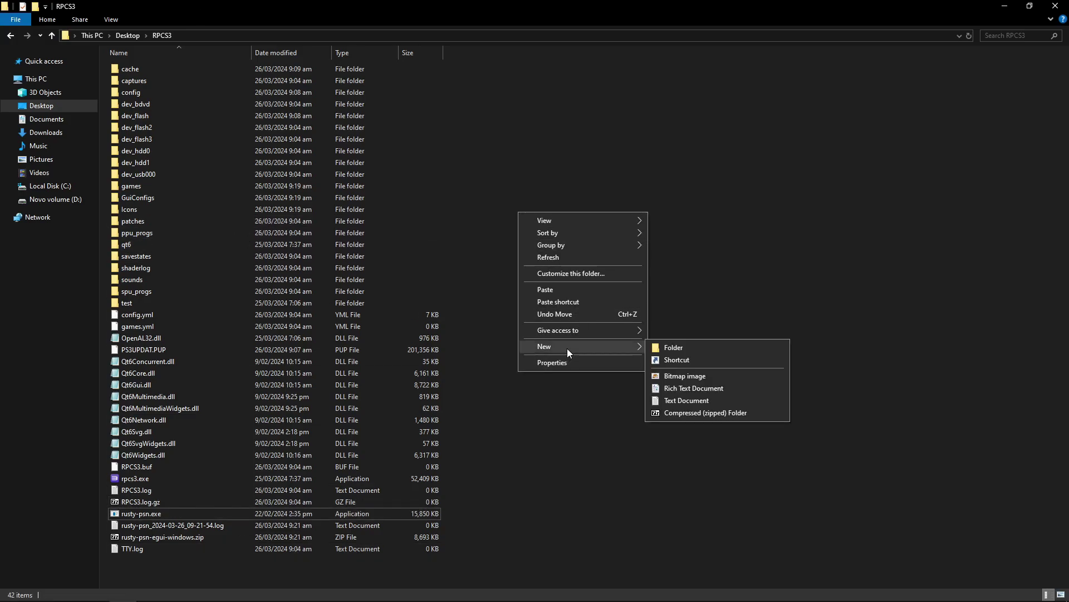
{"action": "left_click", "coordinate": [685, 349]}
{"action": "type", "text": "updates"}
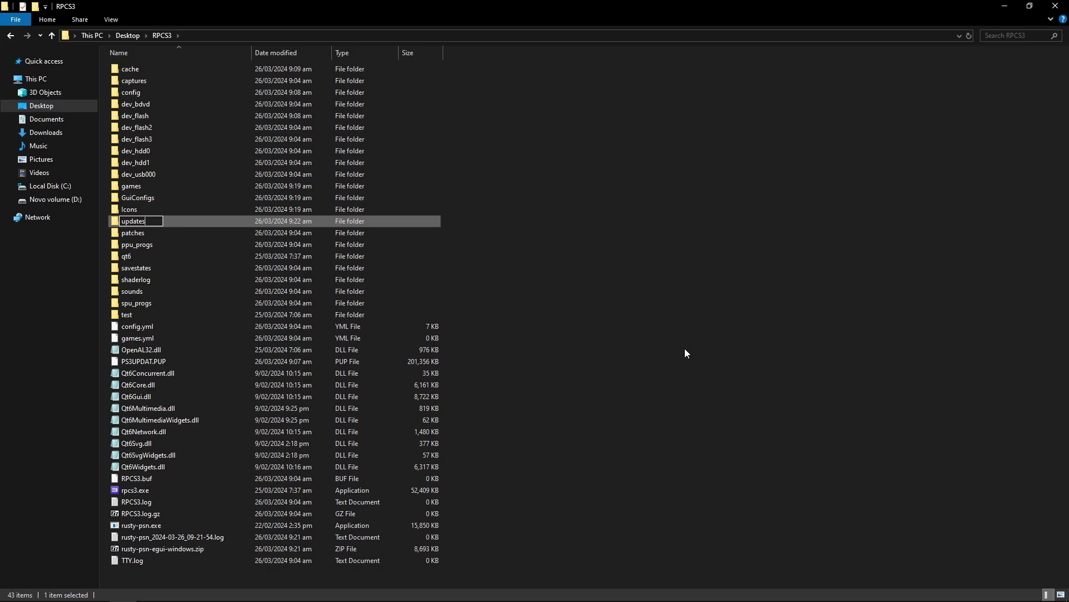
{"action": "key", "text": "Return"}
{"action": "left_click", "coordinate": [560, 284]}
Step: Switch to rusty-psn, set its download path to the updates folder inside the RPCS3 folder and save the settings
{"action": "left_click", "coordinate": [534, 590]}
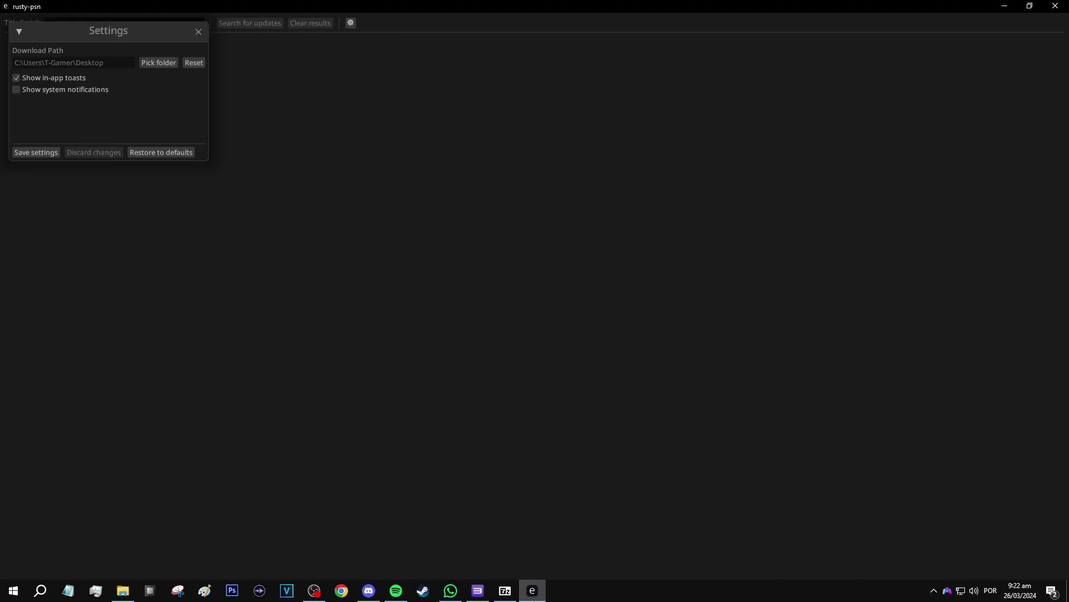
{"action": "left_click", "coordinate": [159, 62]}
{"action": "left_click_drag", "start_coordinate": [583, 130], "coordinate": [578, 180]}
{"action": "left_click", "coordinate": [230, 298]}
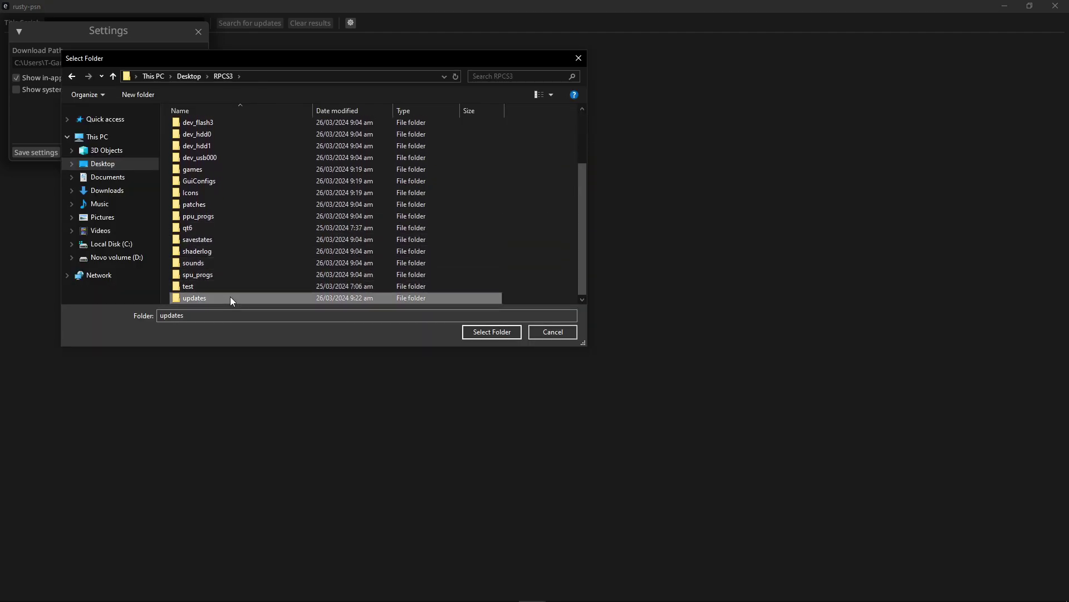
{"action": "left_click", "coordinate": [490, 334]}
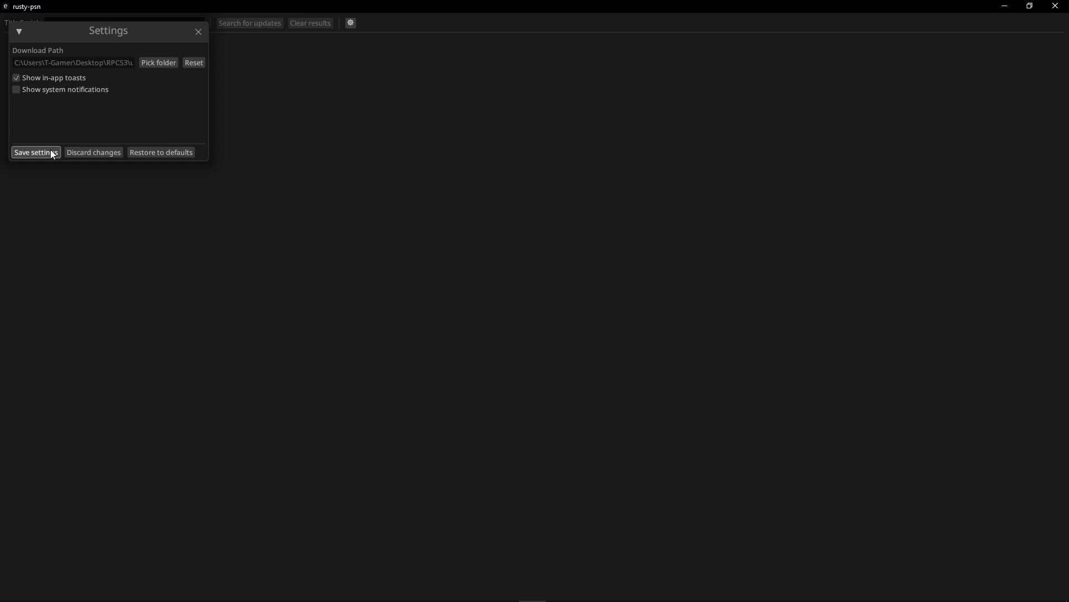
{"action": "left_click", "coordinate": [34, 153]}
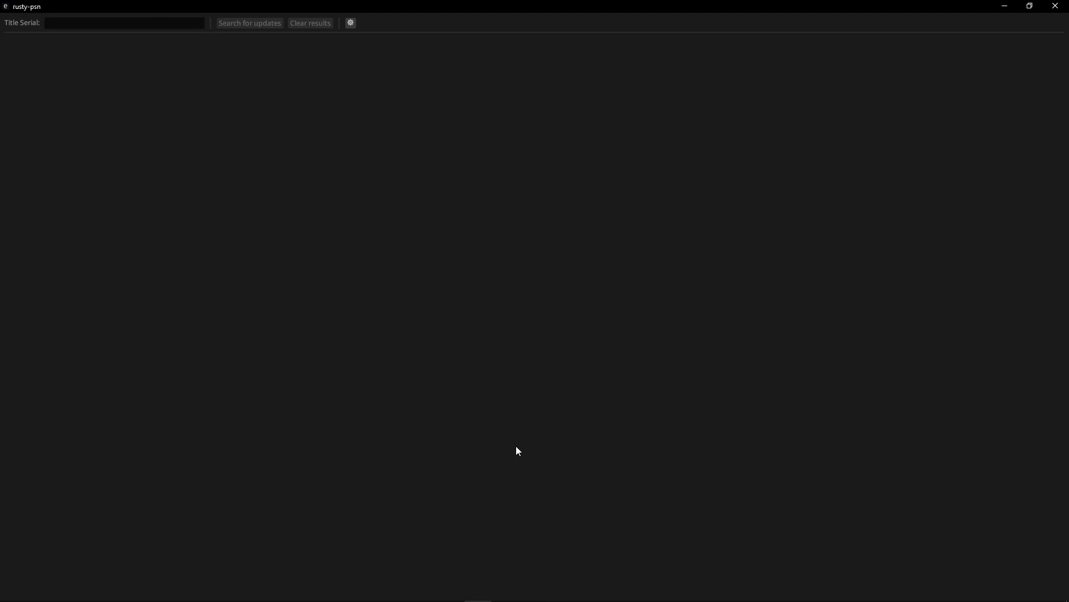
Step: Switch to RPCS3 and copy the serial of Asura's Wrath from the game list
{"action": "left_click", "coordinate": [451, 590]}
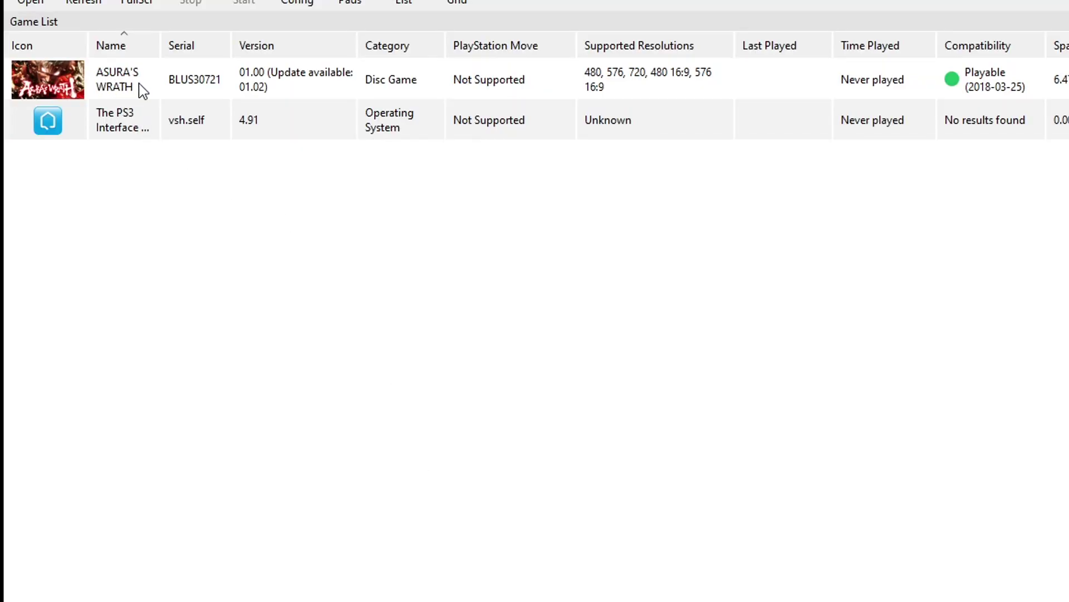
{"action": "right_click", "coordinate": [142, 79]}
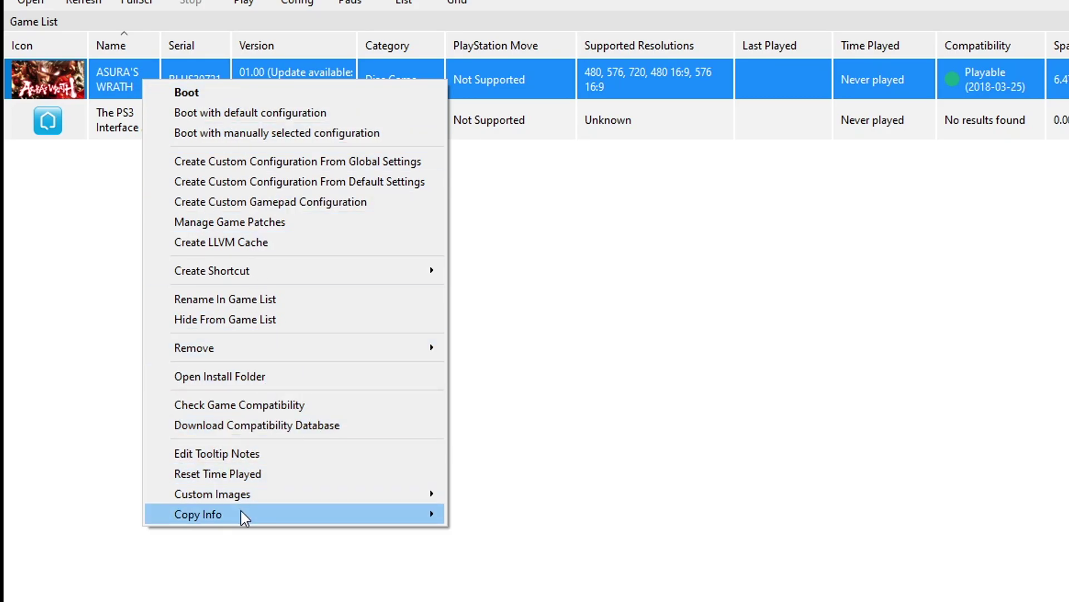
{"action": "mouse_move", "coordinate": [237, 515]}
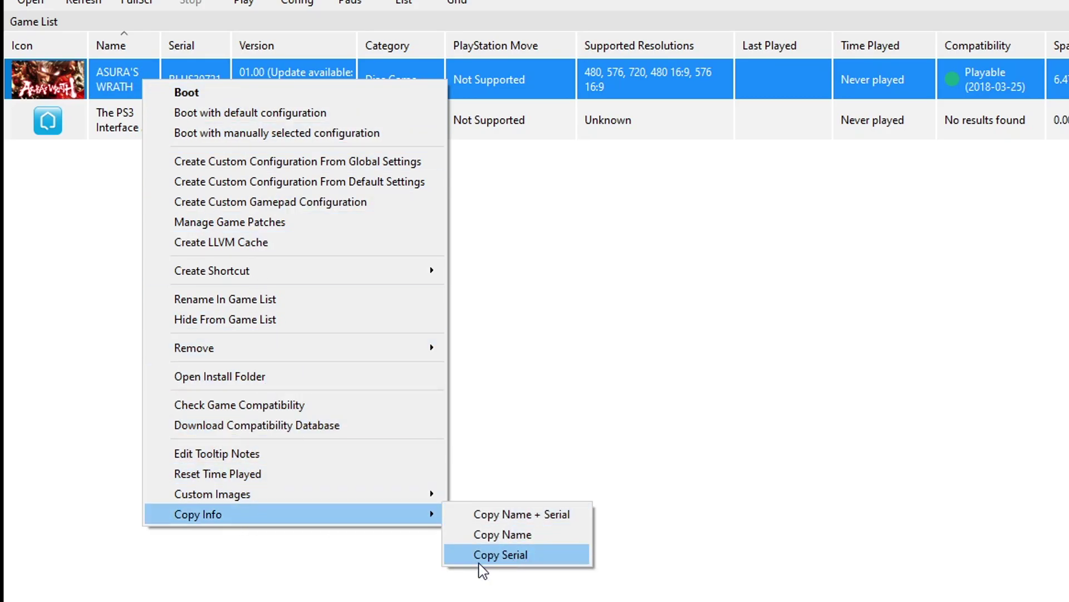
{"action": "left_click", "coordinate": [523, 556]}
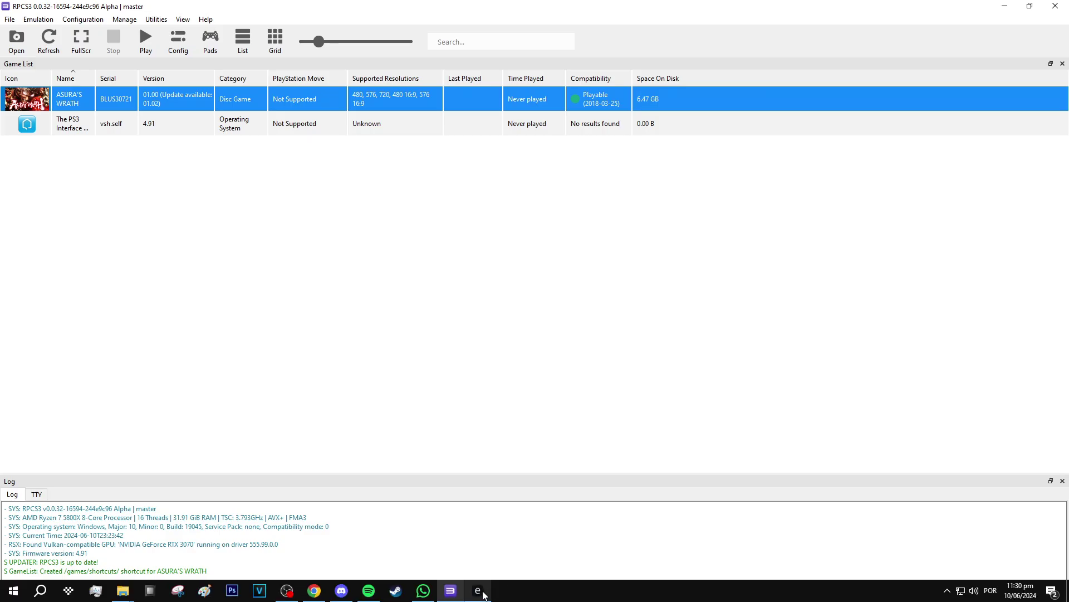
Step: Switch to rusty-psn, search for updates with the copied title serial BLUS30721 and download package version 01.02
{"action": "left_click", "coordinate": [483, 593]}
{"action": "left_click", "coordinate": [59, 21]}
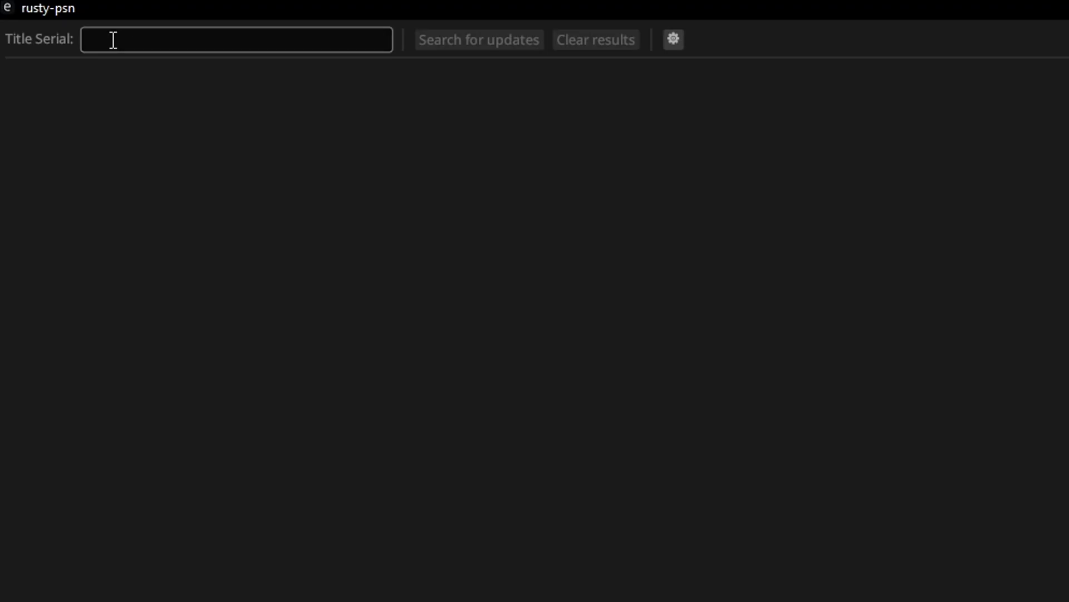
{"action": "right_click", "coordinate": [113, 40]}
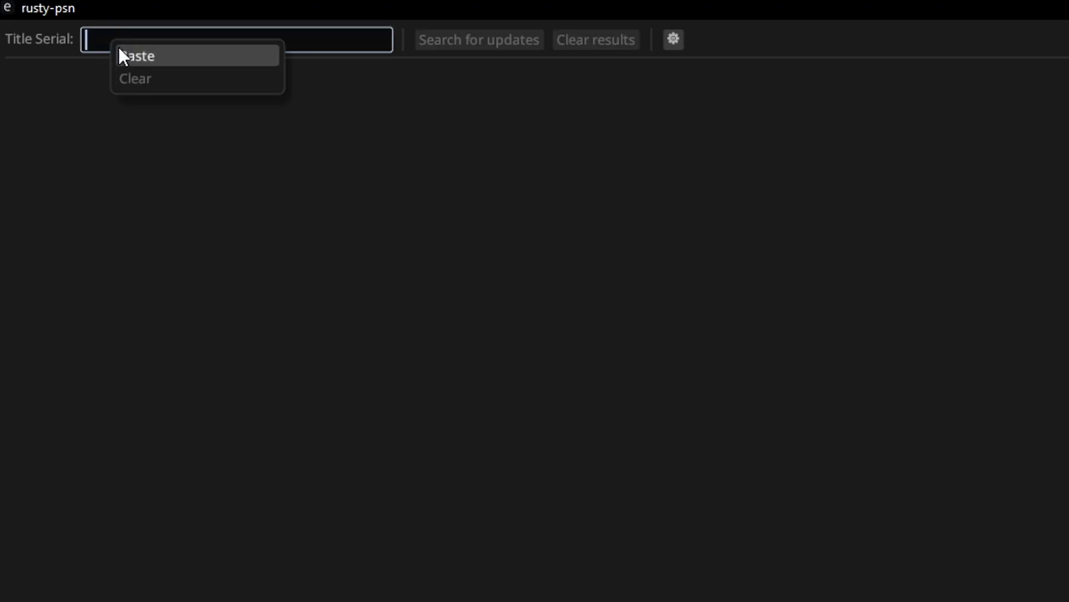
{"action": "left_click", "coordinate": [136, 56]}
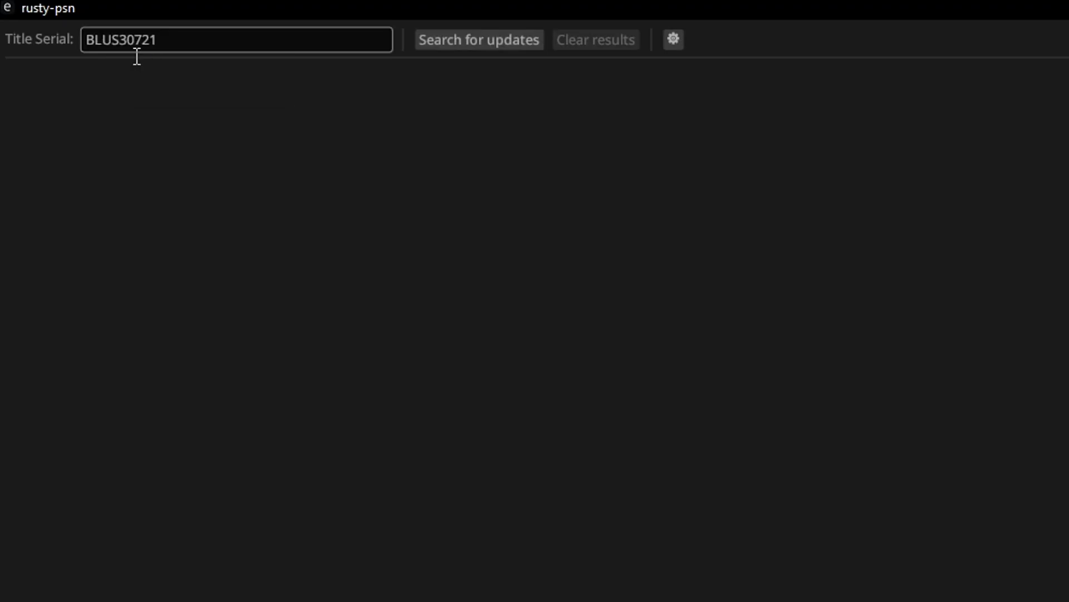
{"action": "left_click", "coordinate": [460, 42]}
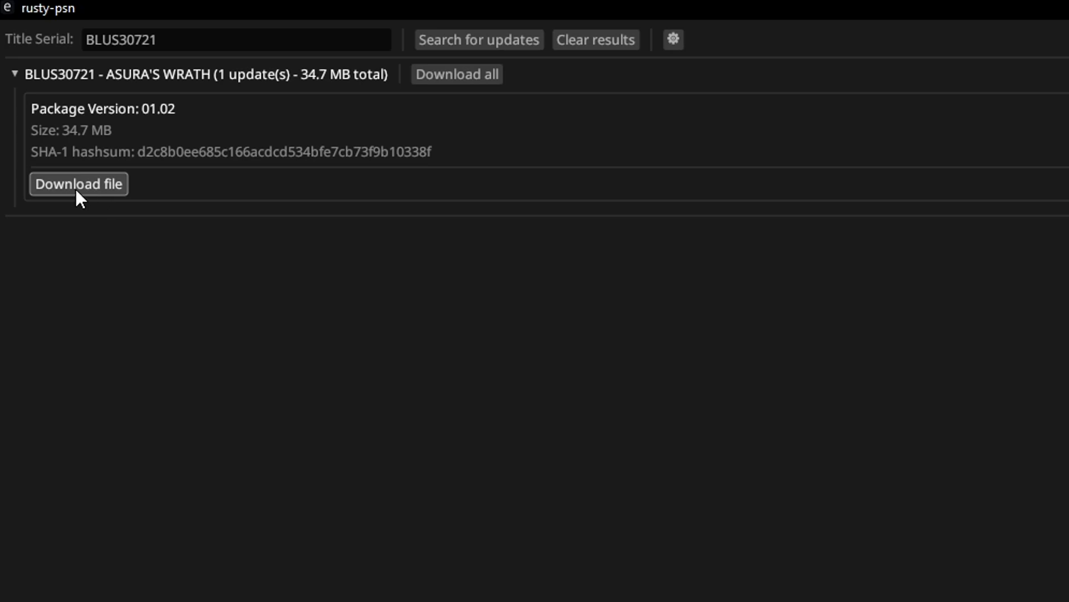
{"action": "left_click", "coordinate": [92, 197]}
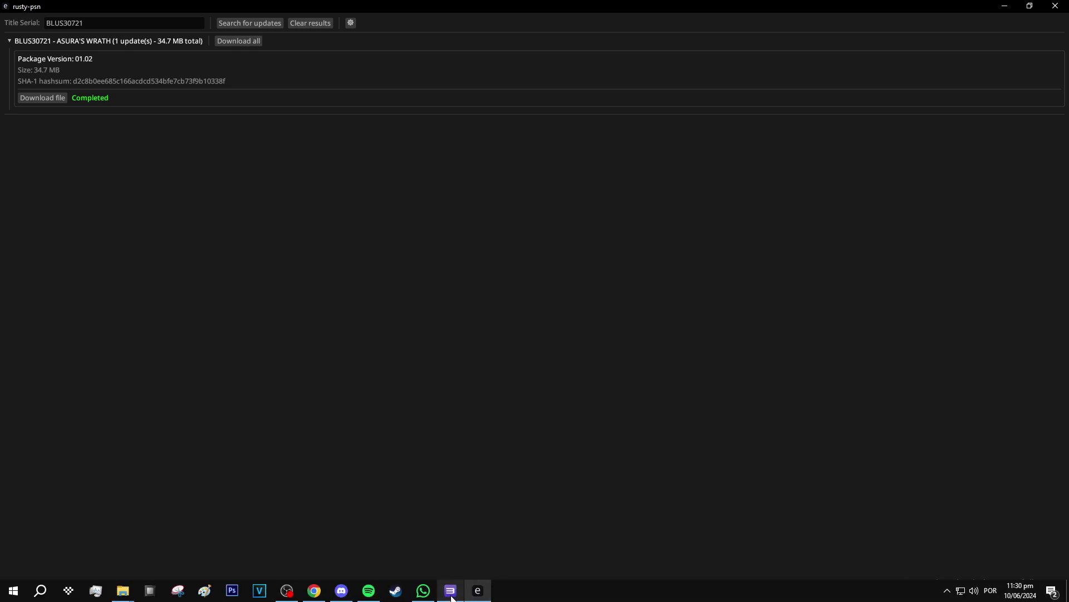
Step: Switch to RPCS3 and install the Asura's Wrath update package from the updates/BLUS30721 folder, without shortcuts or precompiled caches
{"action": "left_click", "coordinate": [451, 588]}
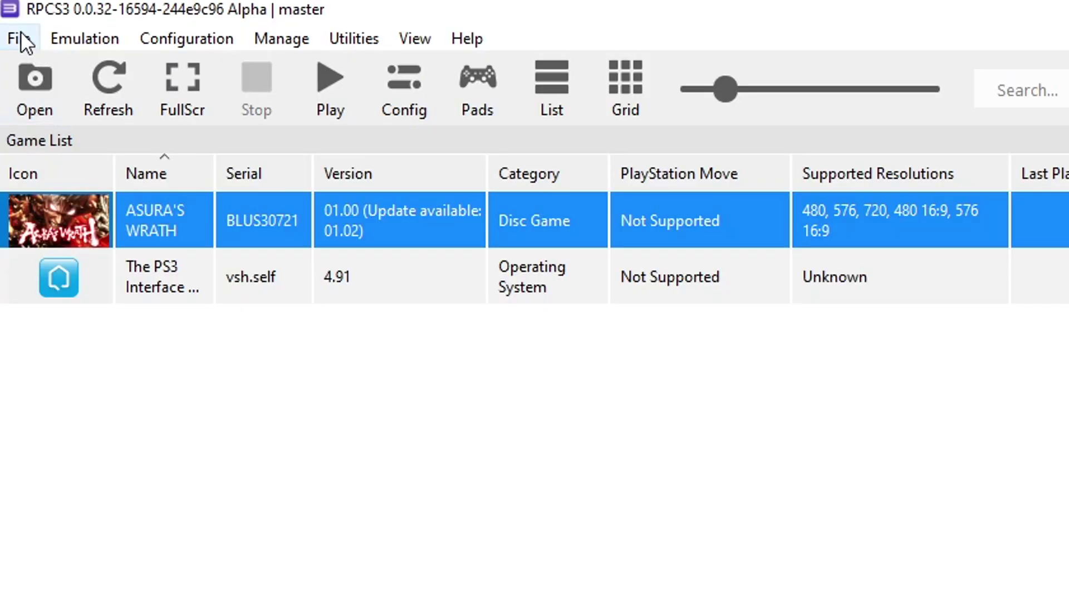
{"action": "left_click", "coordinate": [9, 19]}
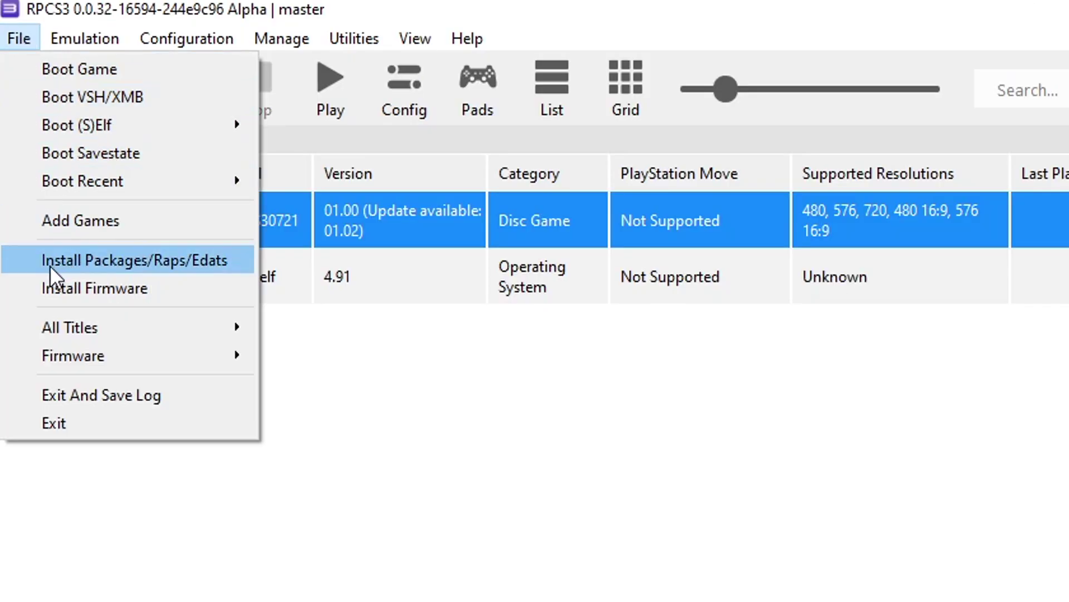
{"action": "left_click", "coordinate": [171, 267]}
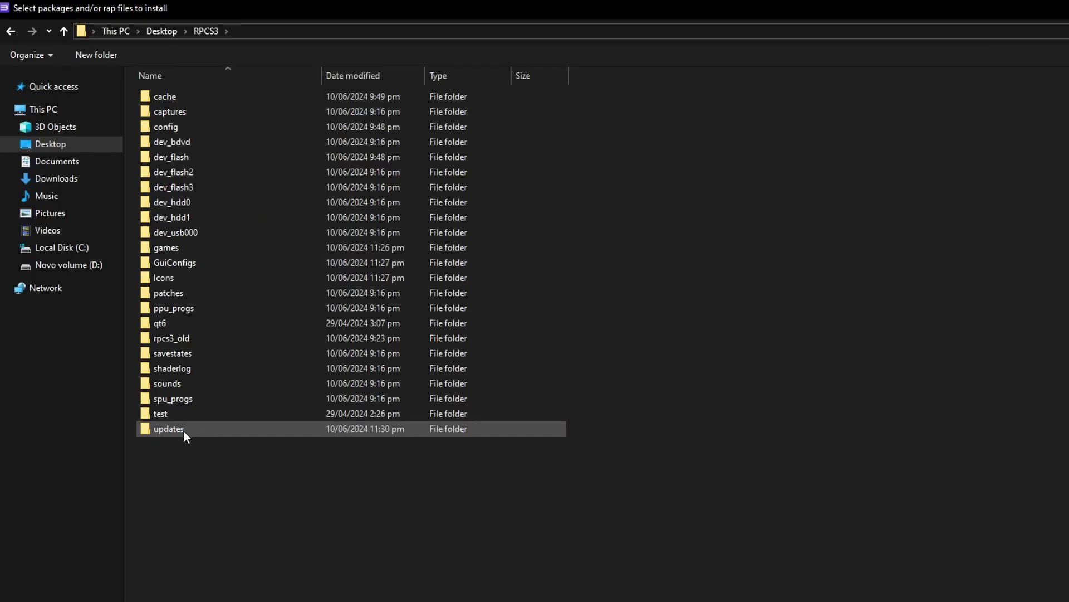
{"action": "double_click", "coordinate": [201, 430]}
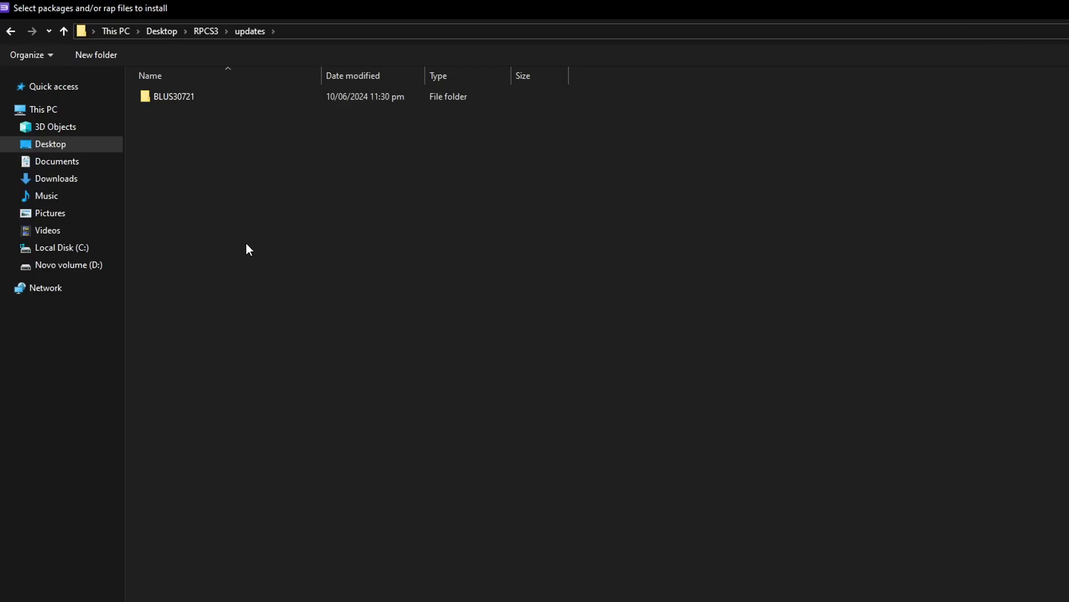
{"action": "double_click", "coordinate": [207, 99]}
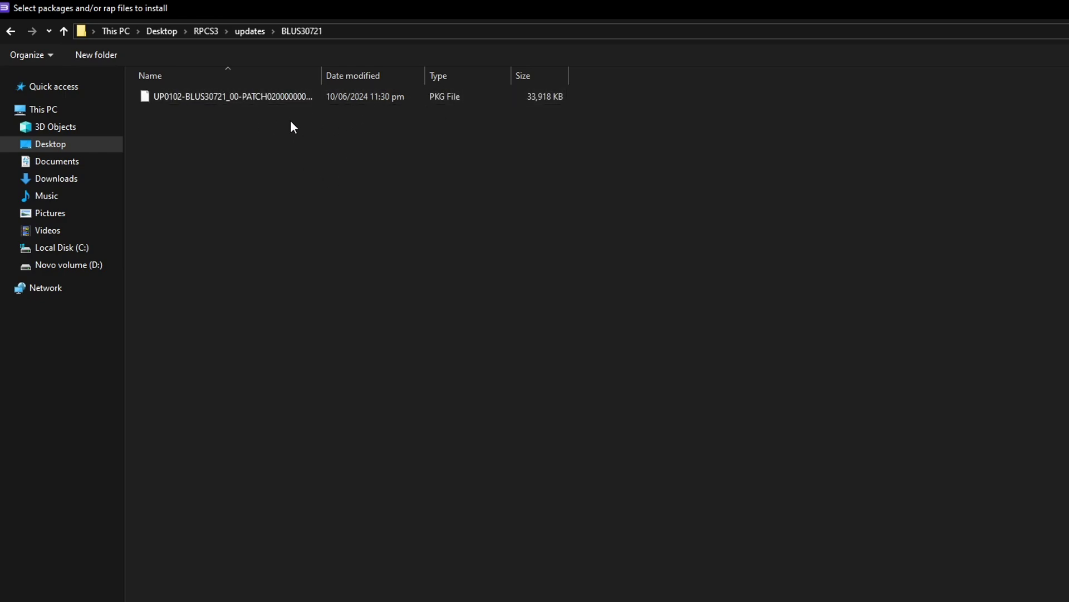
{"action": "double_click", "coordinate": [266, 98]}
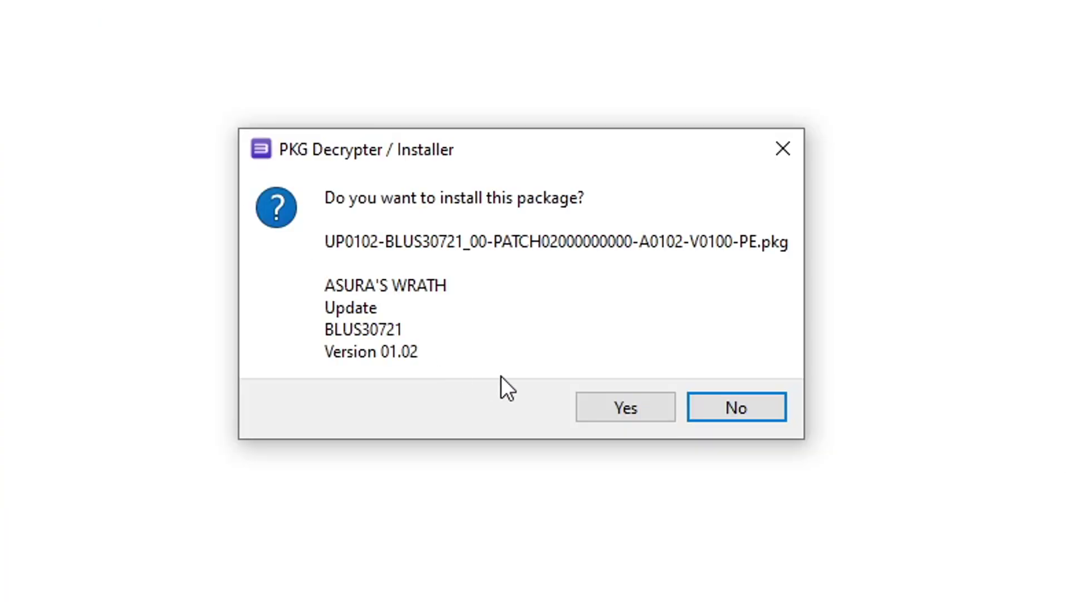
{"action": "left_click", "coordinate": [613, 410]}
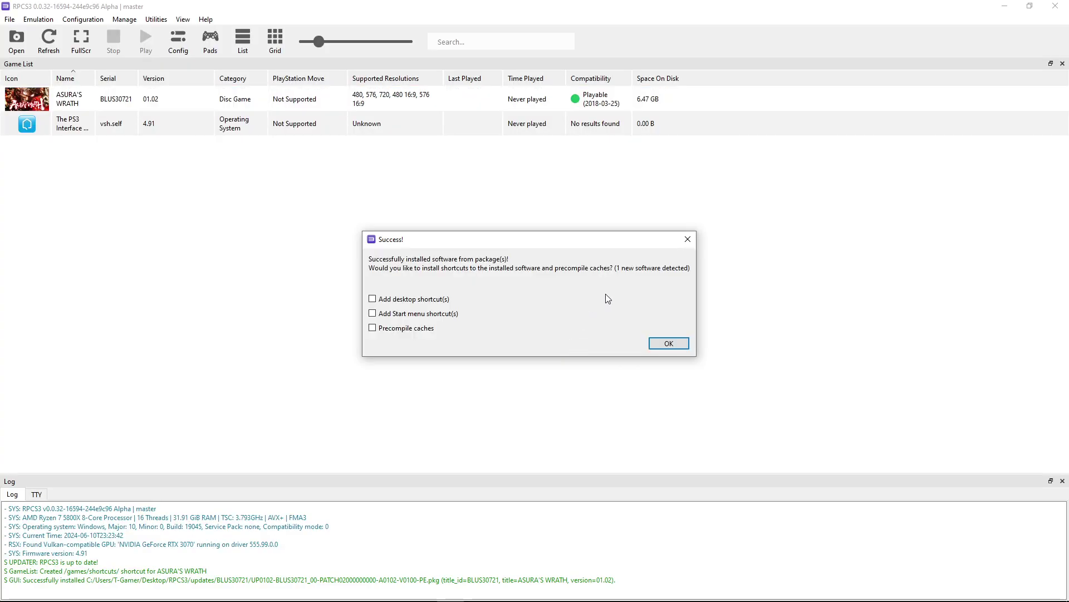
{"action": "left_click", "coordinate": [669, 344]}
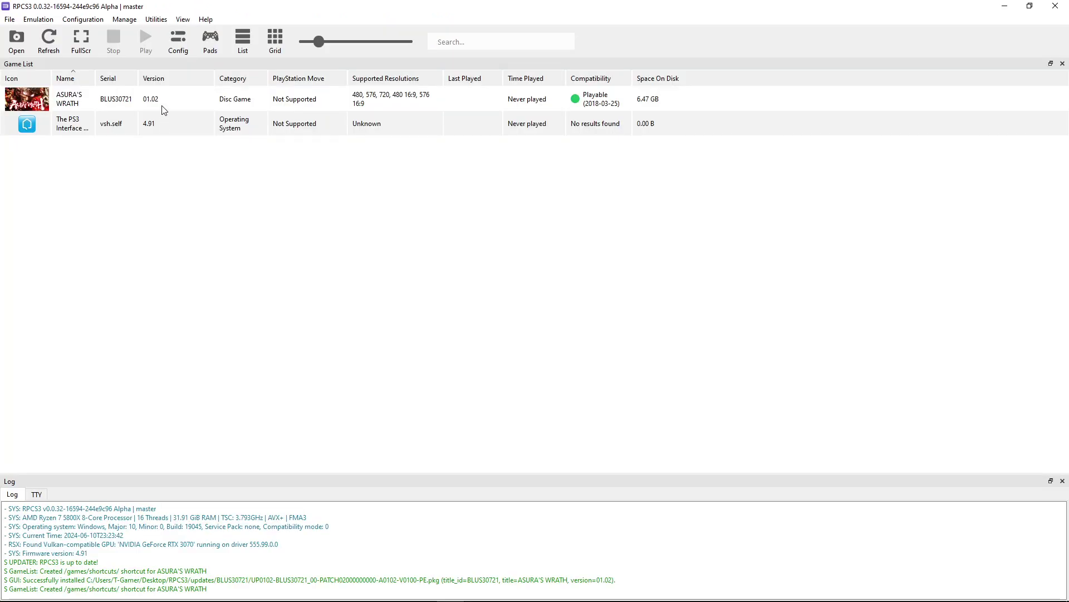
Step: Create a custom configuration for Asura's Wrath from the global settings
{"action": "left_click", "coordinate": [142, 100]}
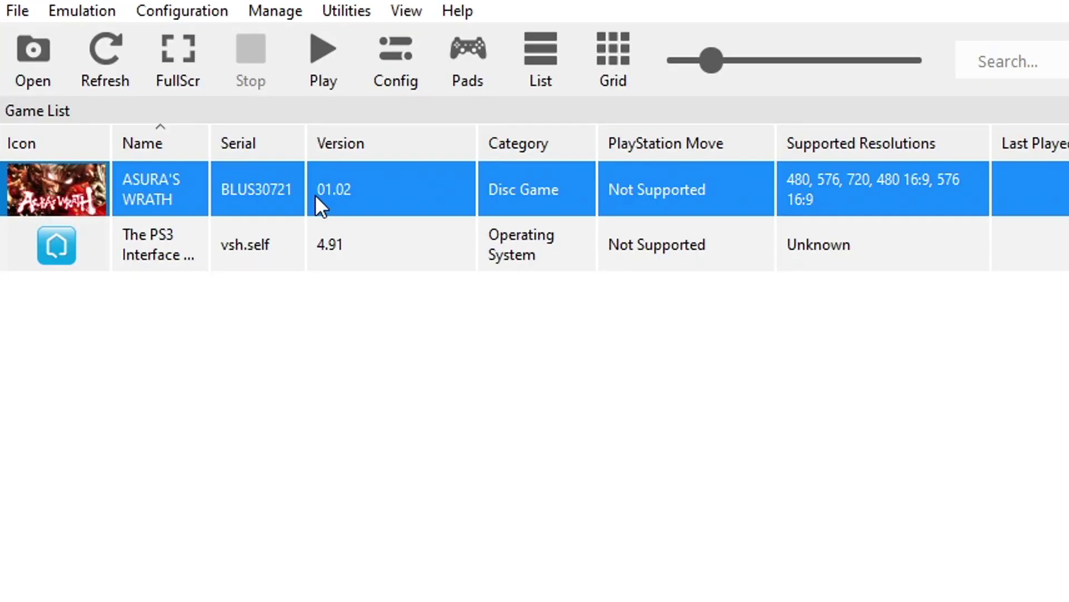
{"action": "right_click", "coordinate": [329, 190]}
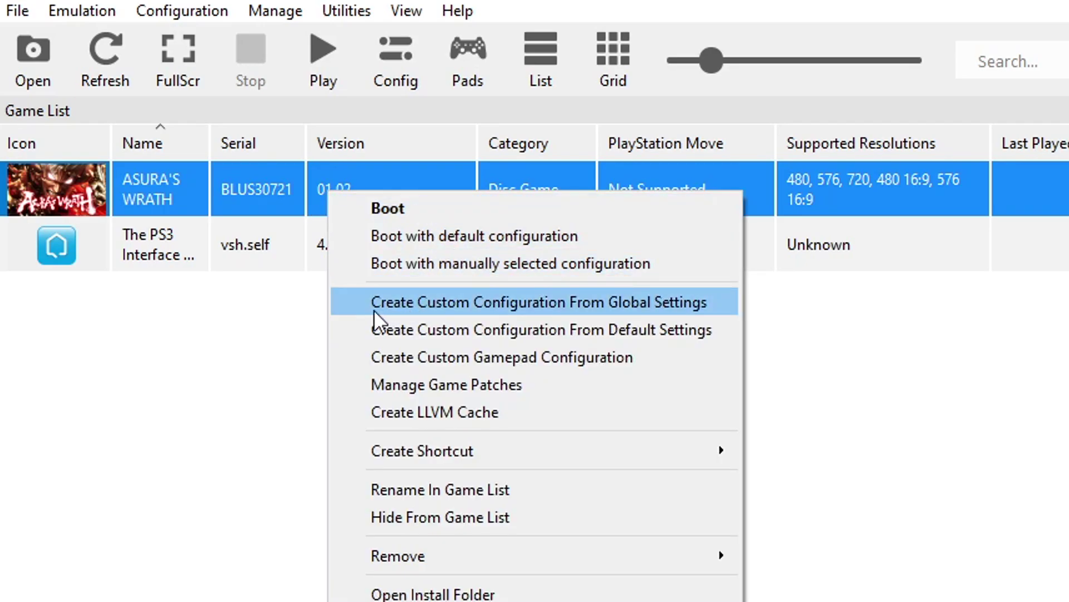
{"action": "left_click", "coordinate": [567, 306]}
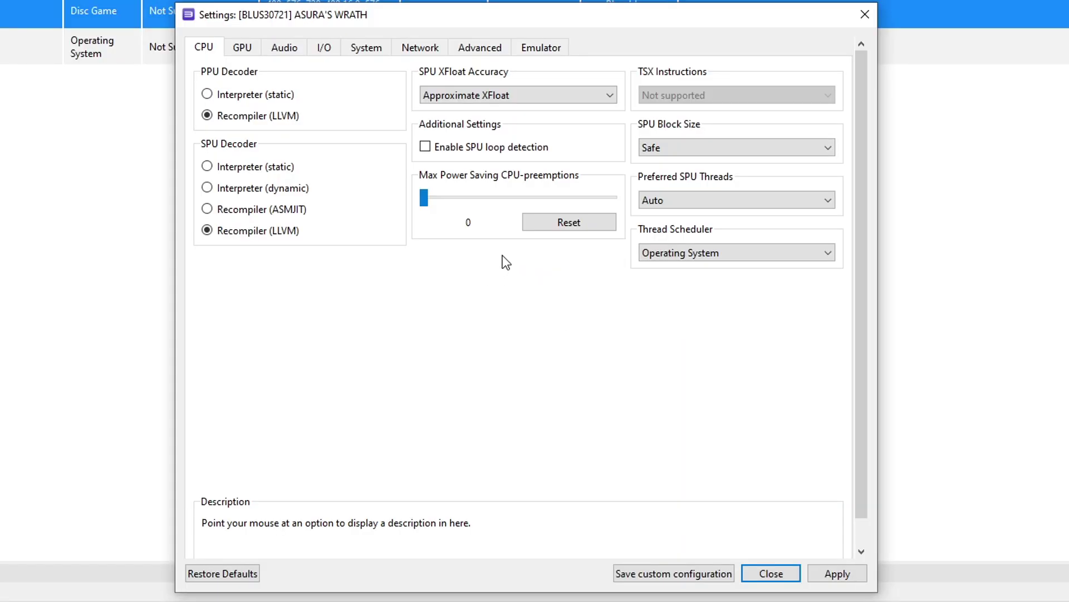
Step: In the game's GPU settings, choose Vulkan as the renderer and set the framelimit to 60
{"action": "left_click", "coordinate": [244, 49]}
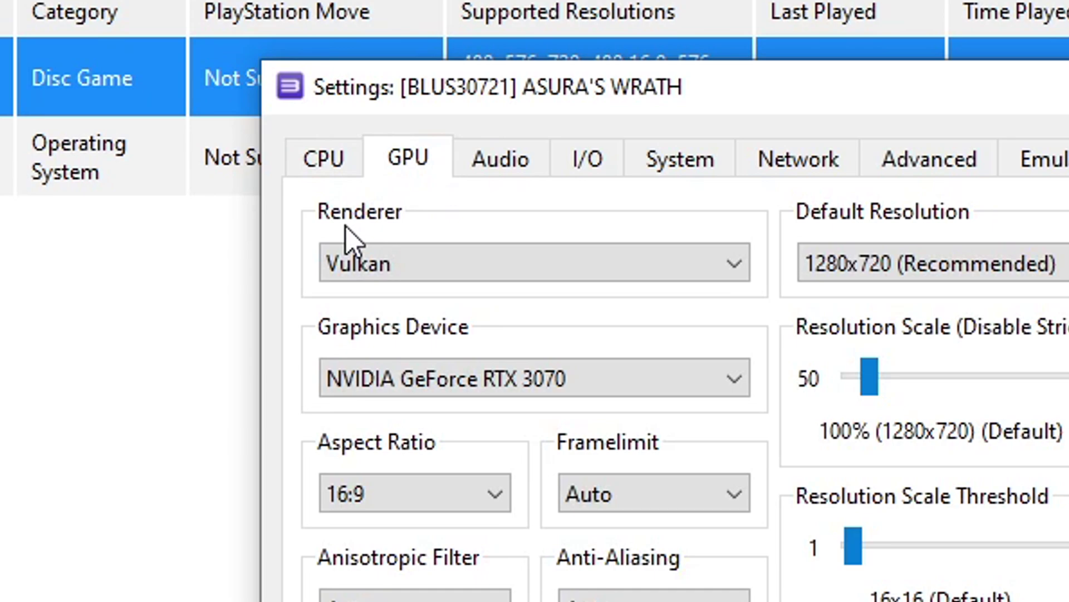
{"action": "left_click", "coordinate": [420, 265]}
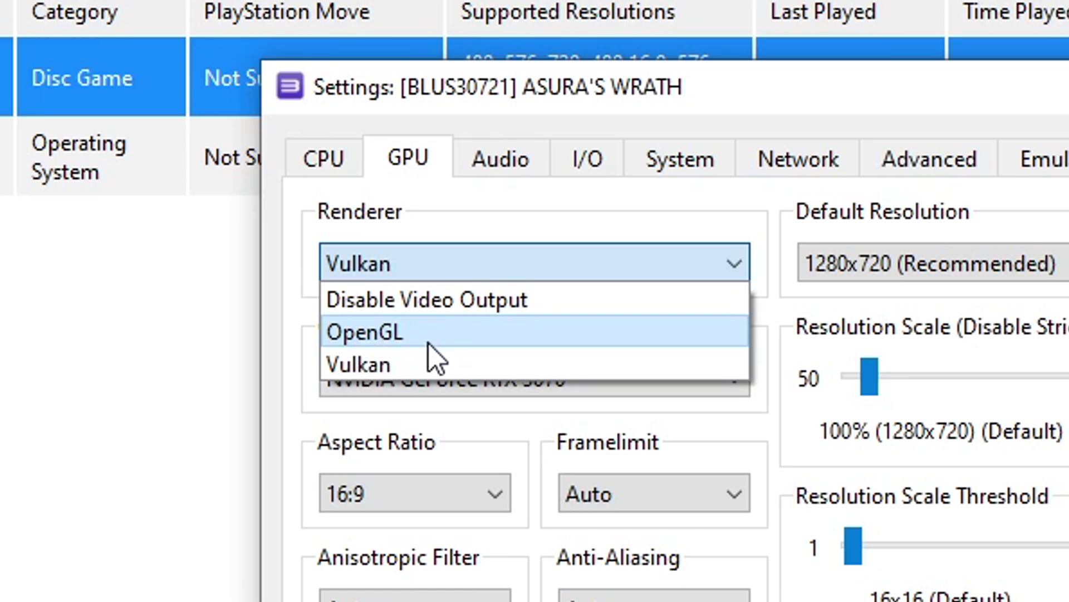
{"action": "left_click", "coordinate": [401, 368]}
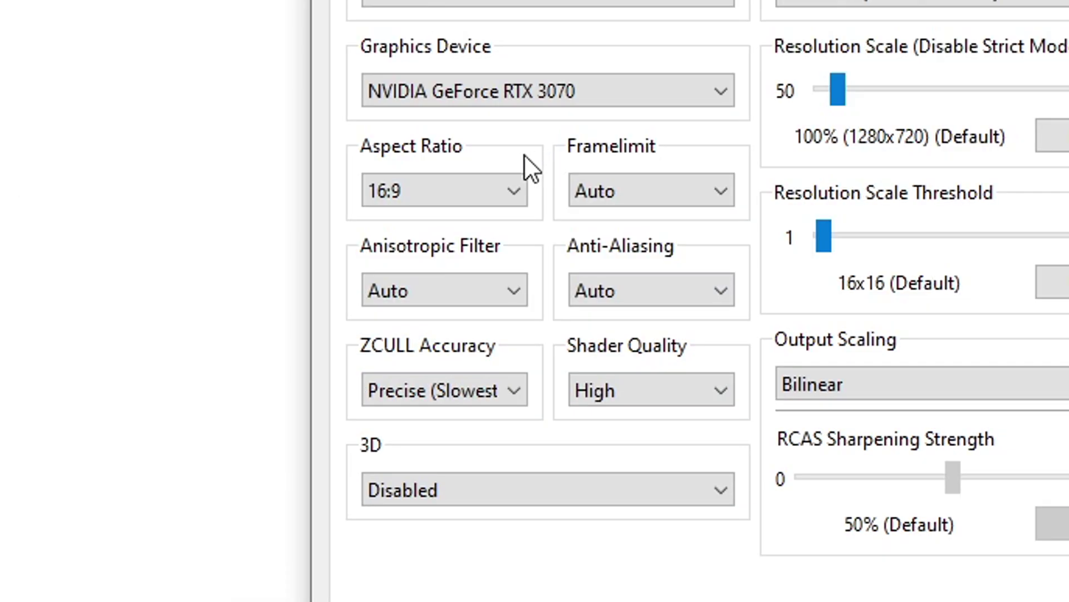
{"action": "left_click", "coordinate": [423, 290]}
{"action": "left_click", "coordinate": [445, 288]}
{"action": "left_click", "coordinate": [630, 196]}
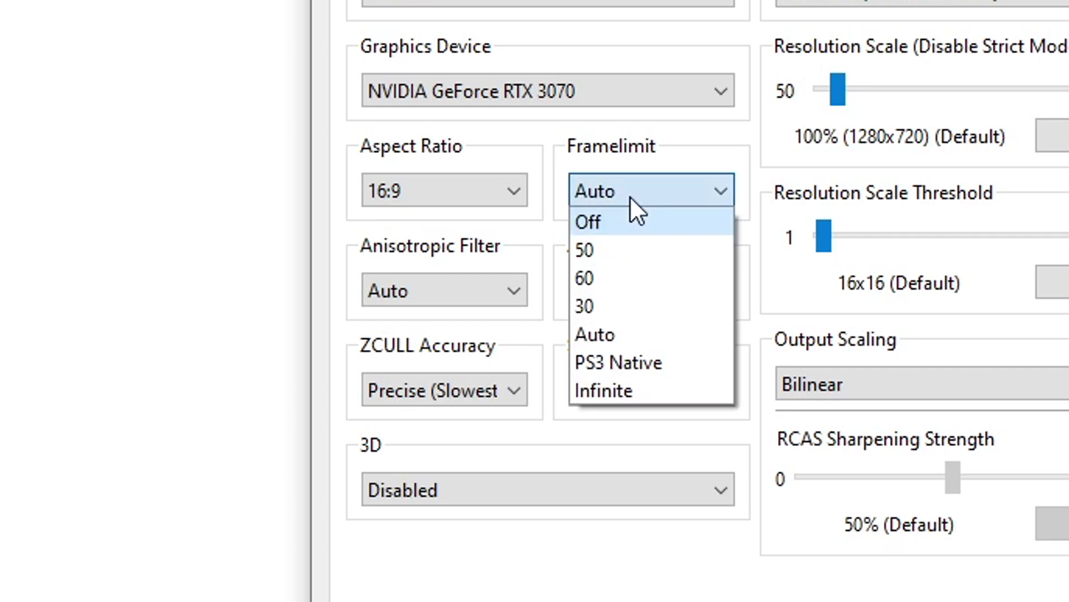
{"action": "left_click", "coordinate": [606, 278]}
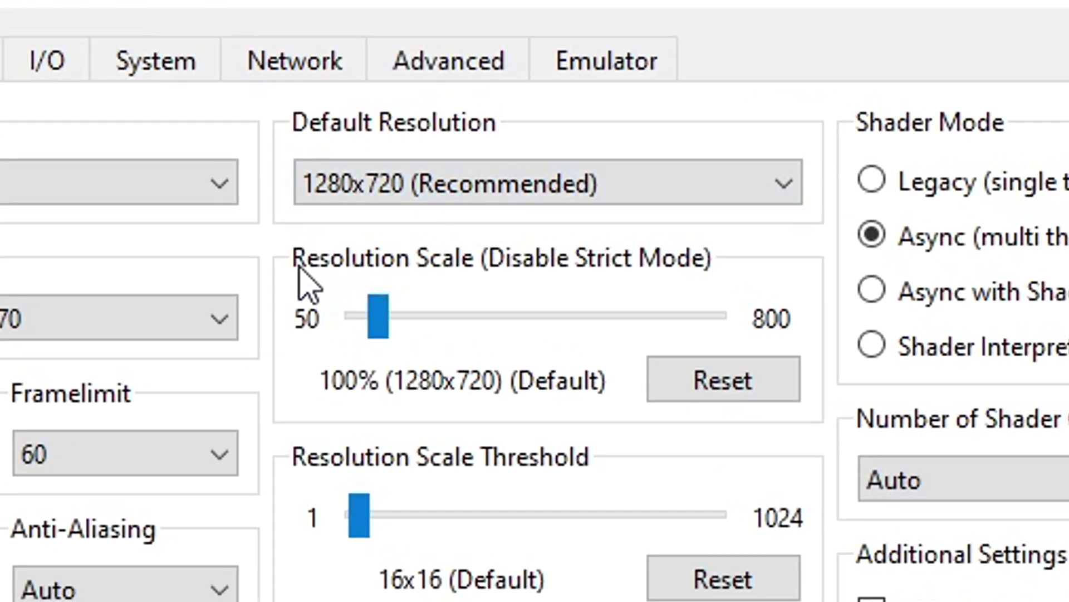
Step: Set the resolution scale to 150% (1920x1080) and the resolution scale threshold to 512x512
{"action": "mouse_move", "coordinate": [373, 308]}
{"action": "left_mouse_down"}
{"action": "mouse_move", "coordinate": [405, 318]}
{"action": "mouse_move", "coordinate": [385, 320]}
{"action": "left_mouse_up"}
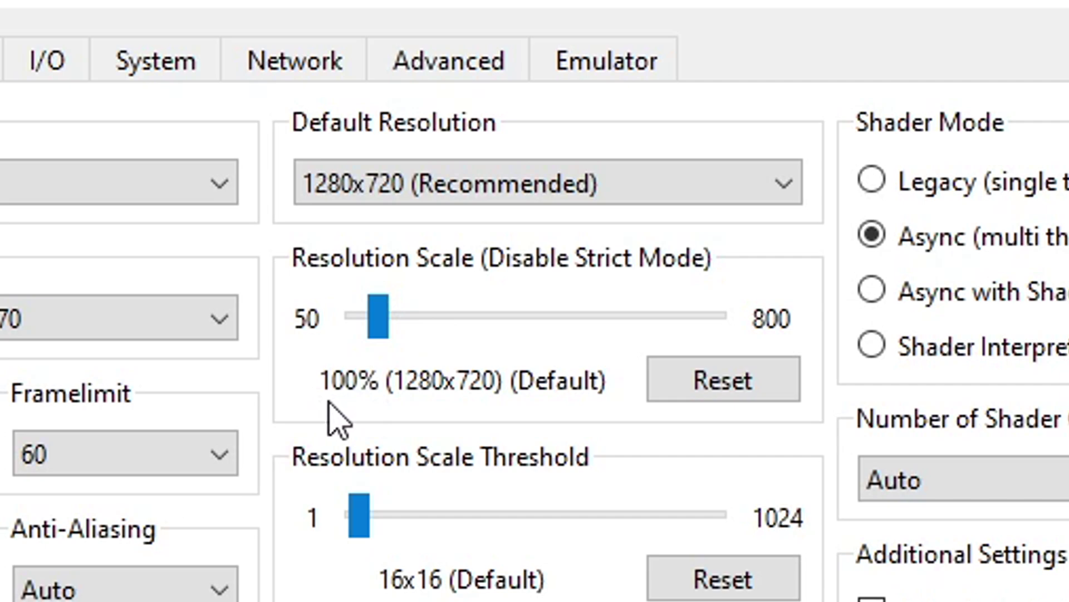
{"action": "left_click_drag", "start_coordinate": [384, 313], "coordinate": [415, 318]}
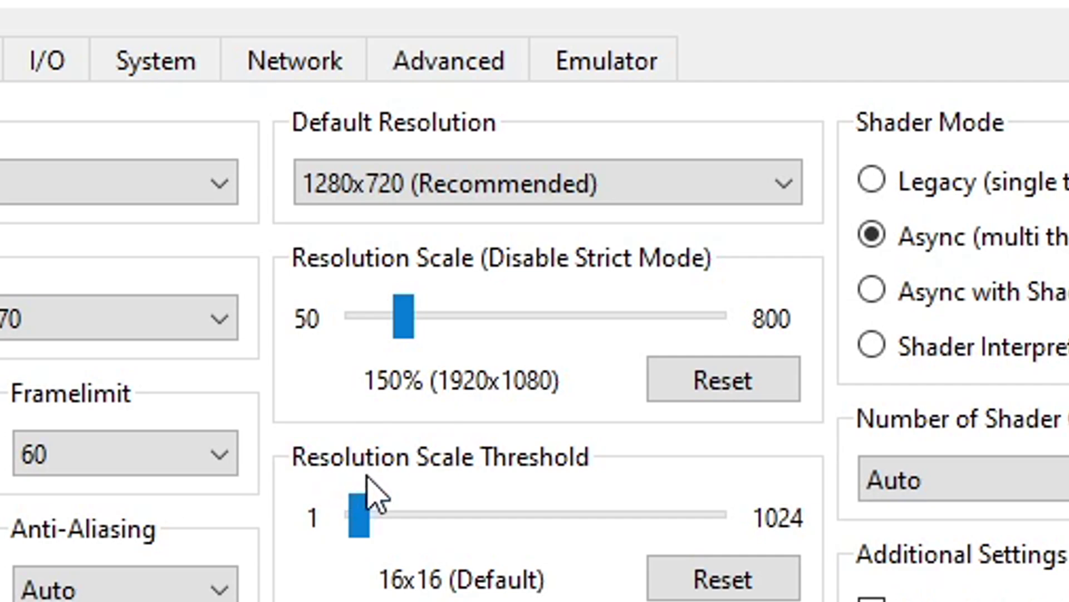
{"action": "left_click_drag", "start_coordinate": [365, 513], "coordinate": [538, 526]}
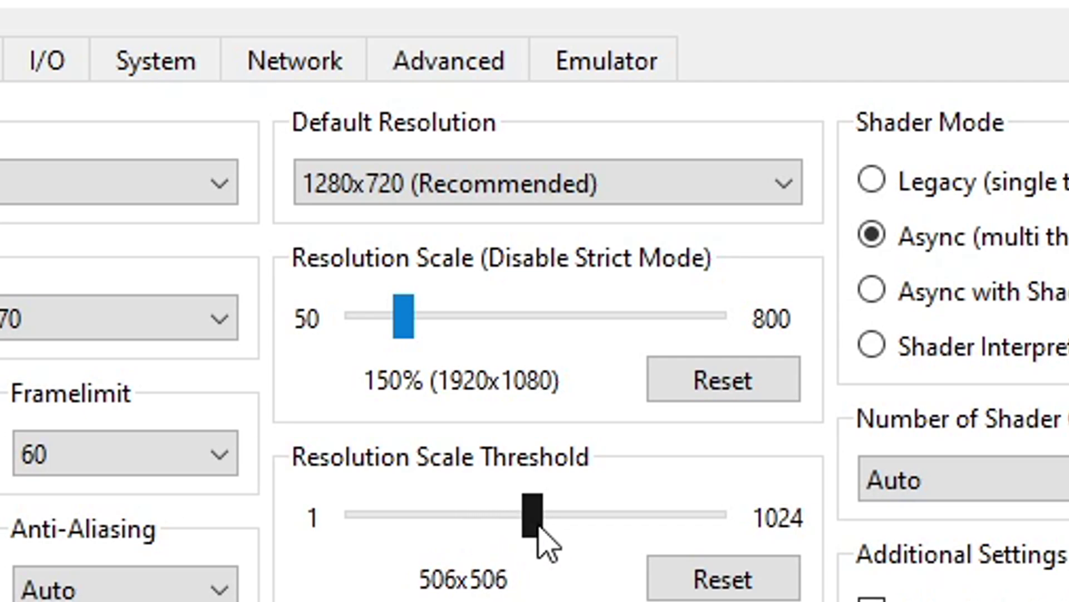
{"action": "key", "text": "Right"}
{"action": "key", "text": "Right"}
{"action": "key", "text": "Right"}
{"action": "key", "text": "Right"}
{"action": "key", "text": "Right"}
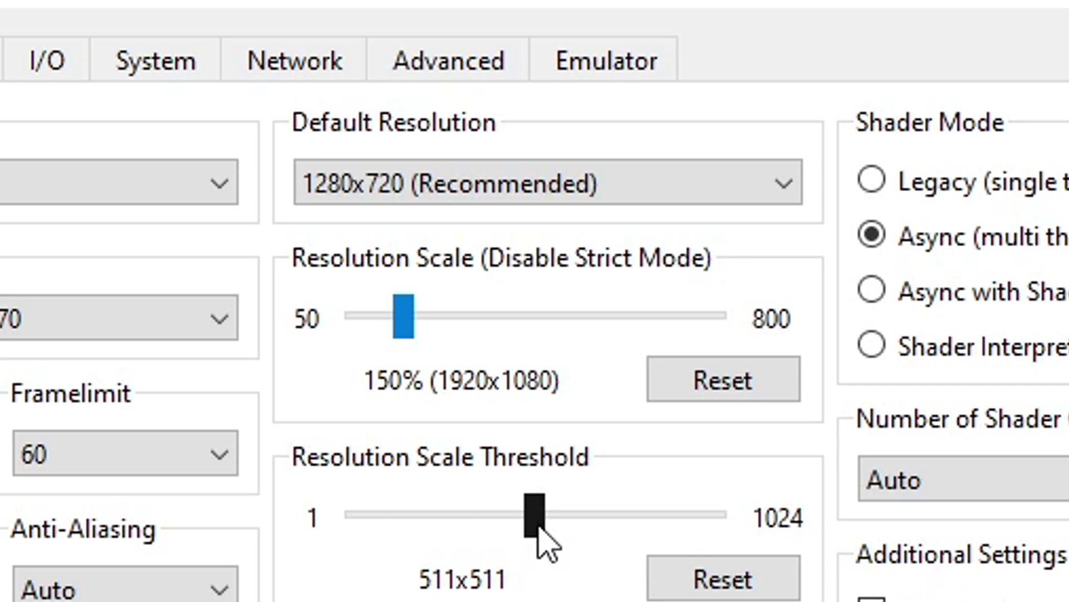
{"action": "key", "text": "Right"}
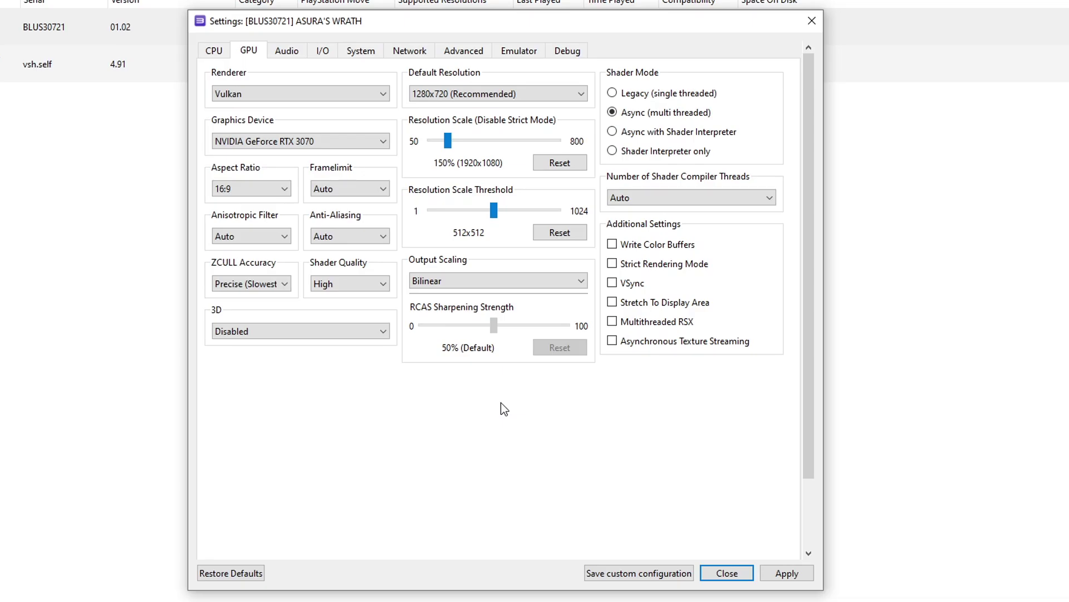
Step: Raise the VBlank Frequency above 60 Hz in the game's advanced settings
{"action": "left_click", "coordinate": [465, 51]}
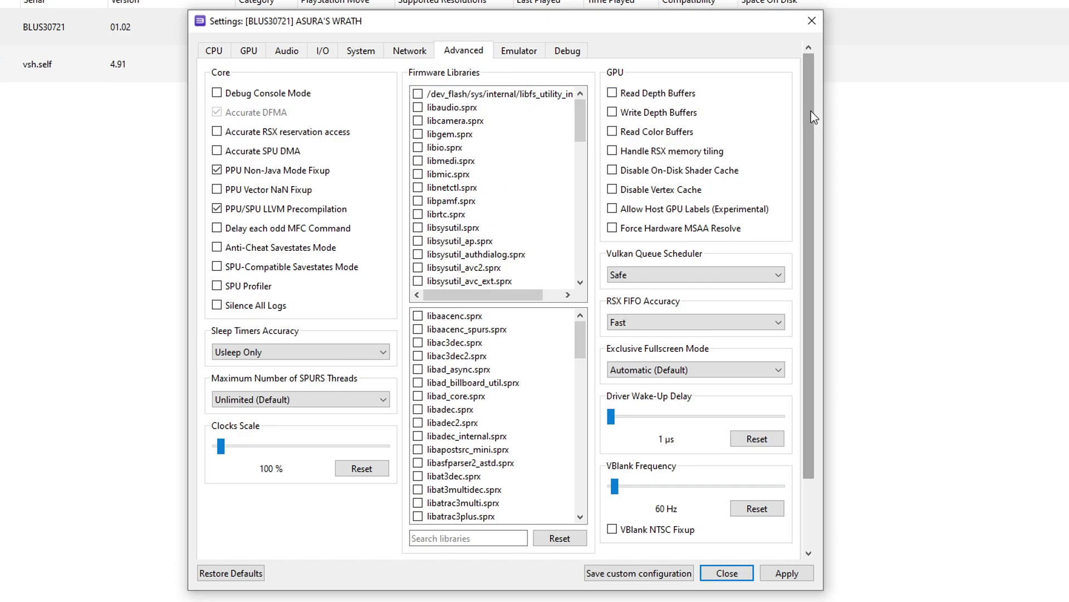
{"action": "left_click_drag", "start_coordinate": [810, 109], "coordinate": [810, 159]}
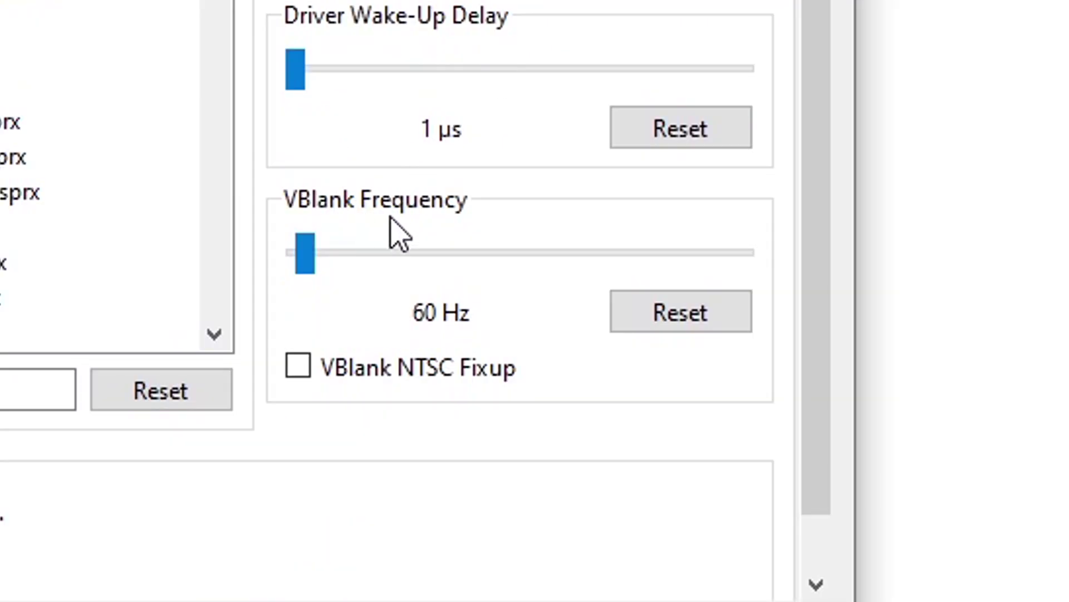
{"action": "left_click_drag", "start_coordinate": [305, 263], "coordinate": [315, 264]}
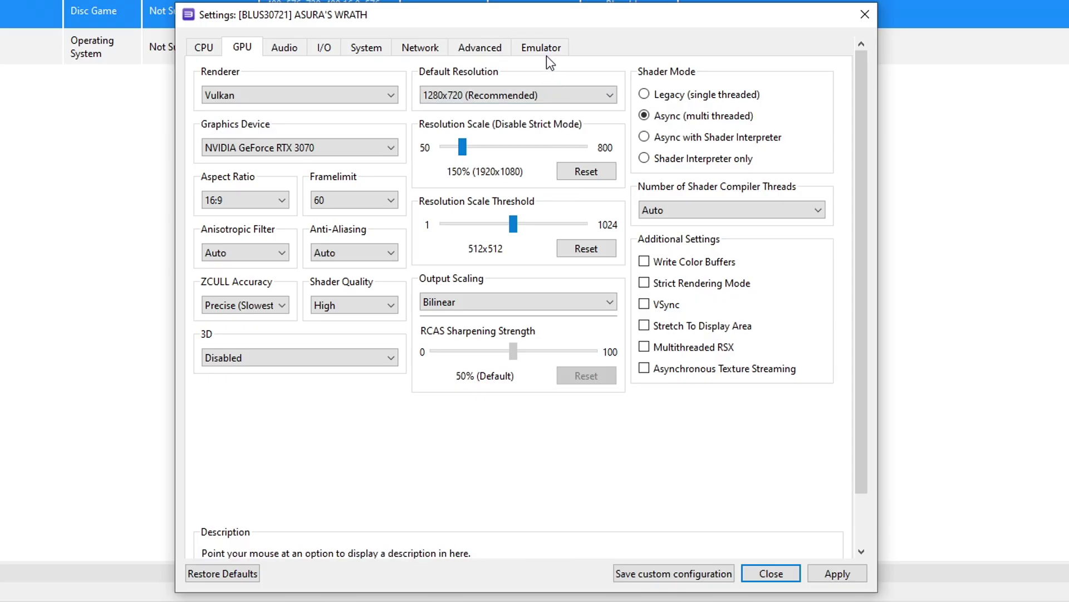
Step: In the emulator settings, disable trophy popups, the PPU compilation hint and the shader compilation hint, and save the custom configuration
{"action": "left_click", "coordinate": [541, 49]}
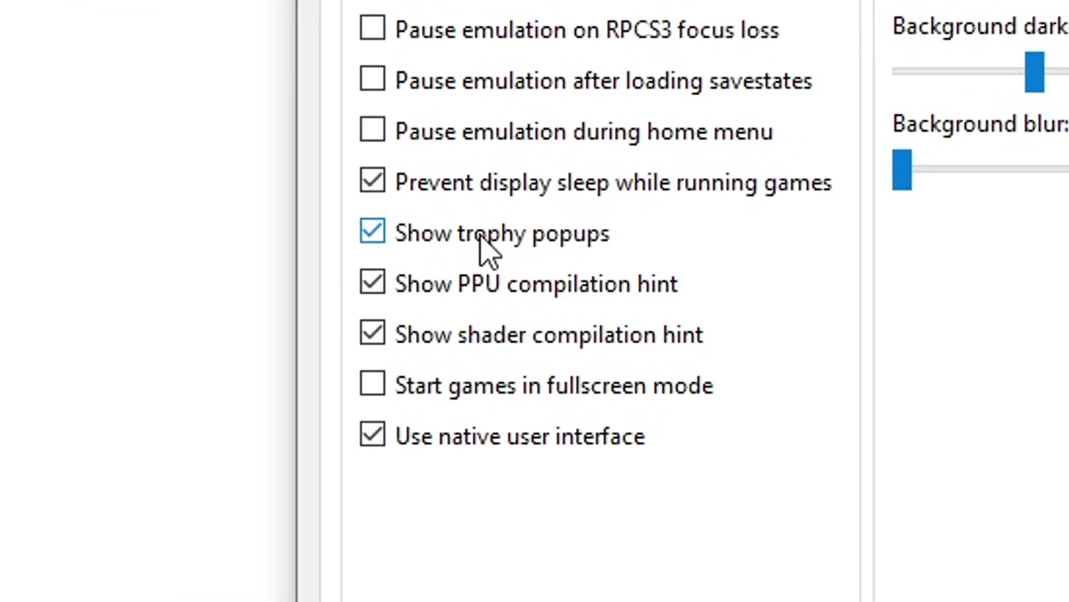
{"action": "left_click", "coordinate": [261, 203]}
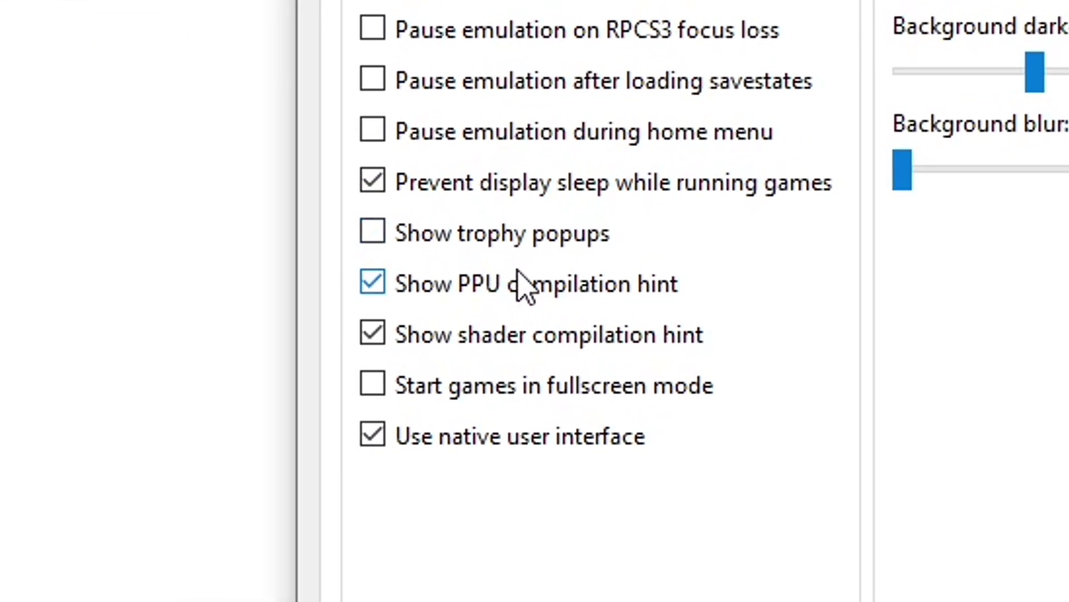
{"action": "left_click", "coordinate": [559, 302]}
{"action": "left_click", "coordinate": [601, 345]}
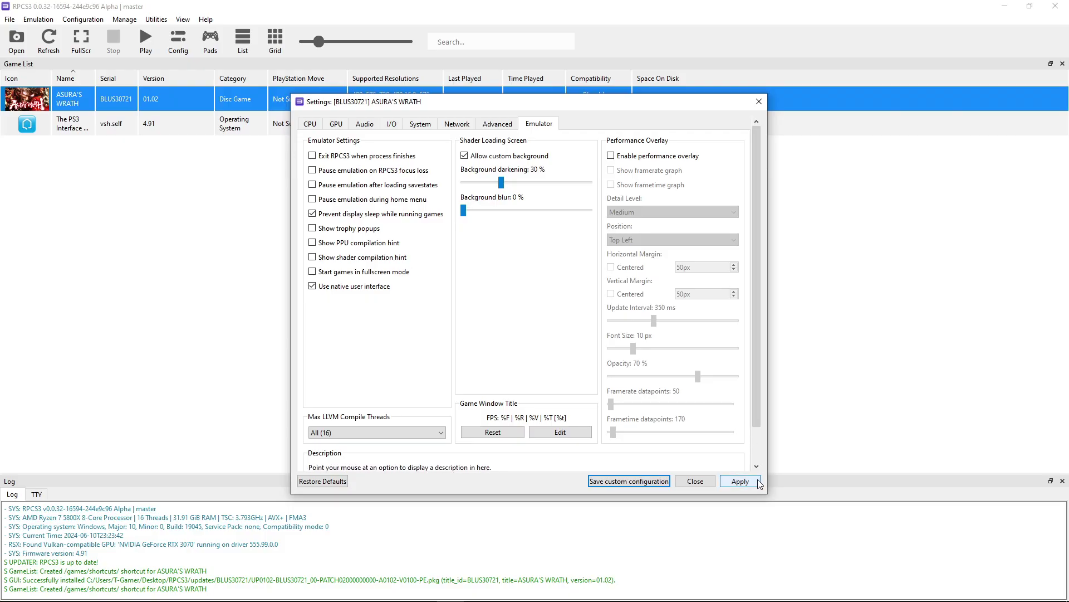
{"action": "left_click", "coordinate": [733, 486]}
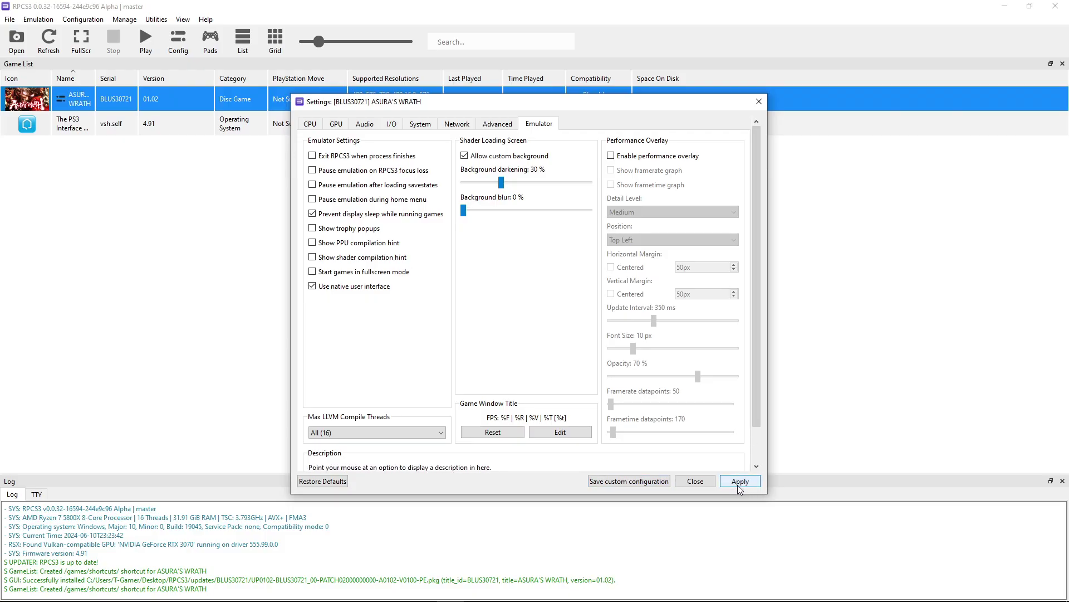
{"action": "left_click", "coordinate": [626, 483]}
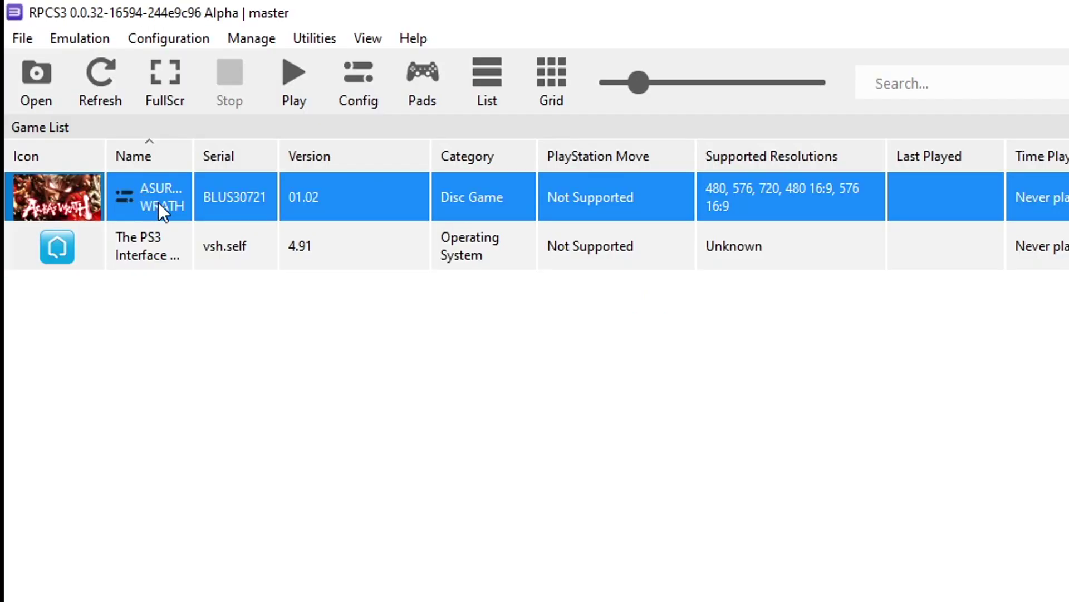
Step: Open the game patches for Asura's Wrath and update the patch file to the latest version
{"action": "right_click", "coordinate": [158, 202]}
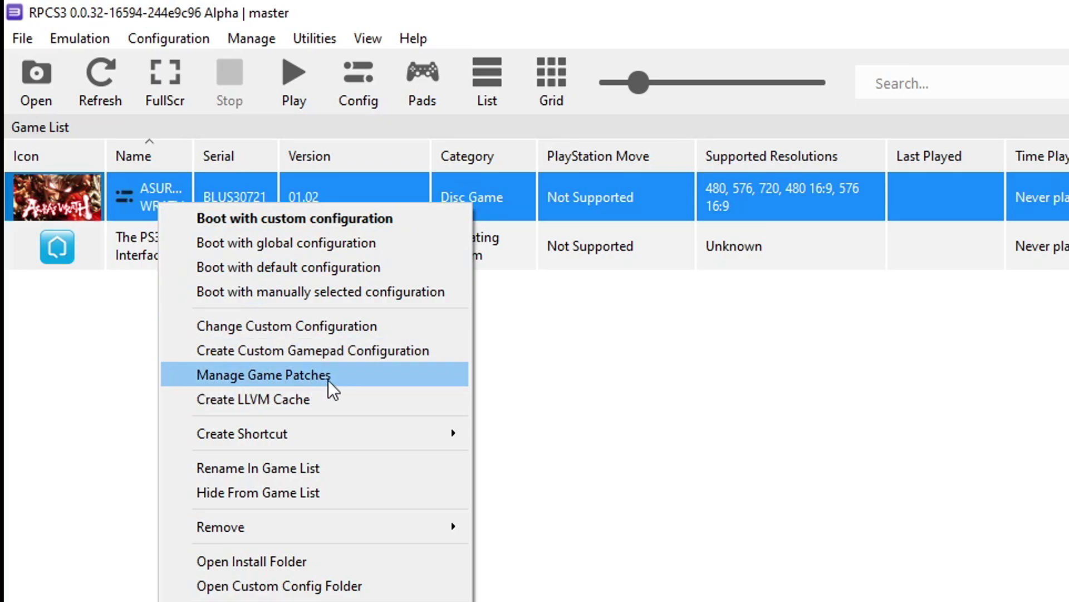
{"action": "left_click", "coordinate": [348, 376]}
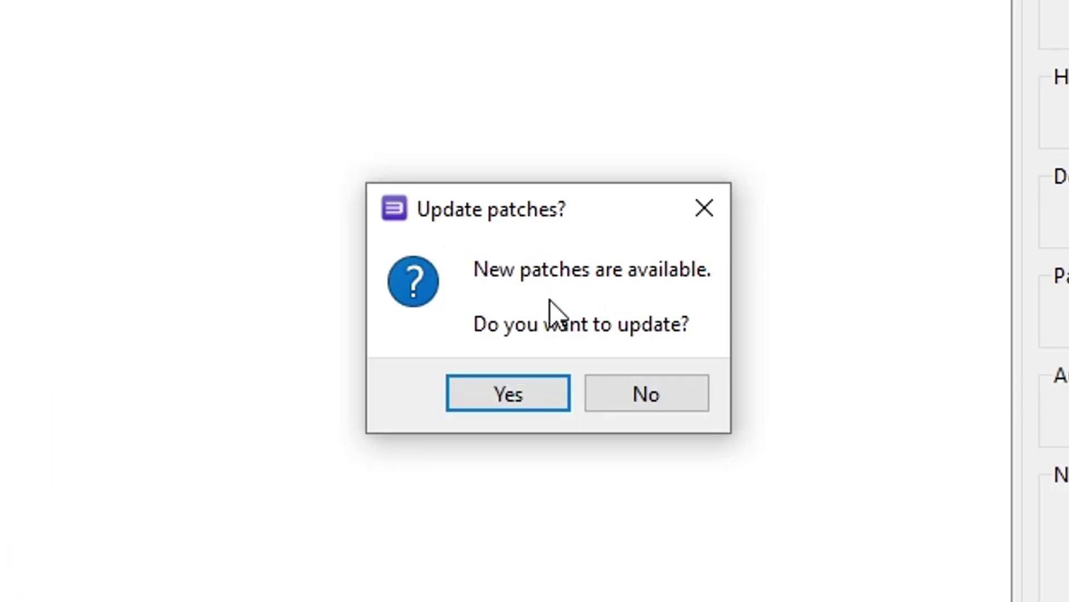
{"action": "left_click", "coordinate": [507, 384]}
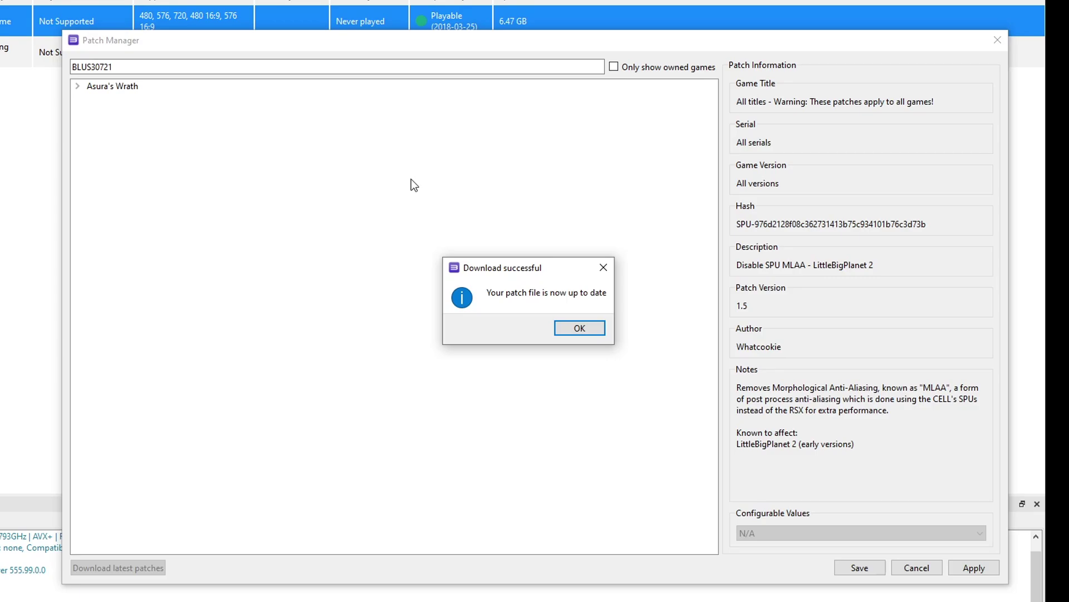
{"action": "left_click", "coordinate": [575, 330]}
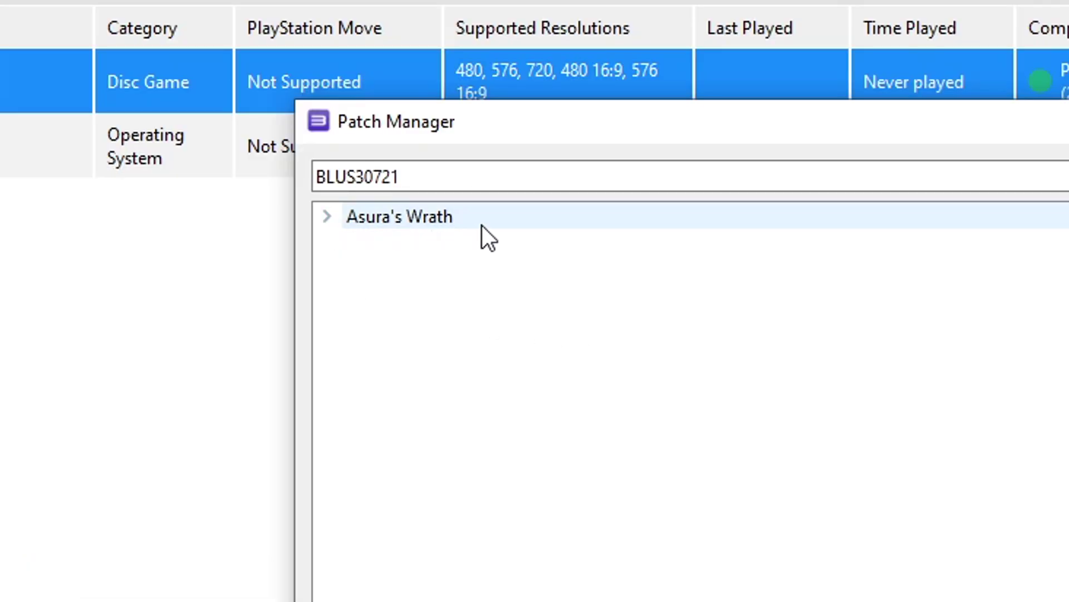
Step: For BLUS30721 - All versions, enable the Disable Ambient Occlusion, Disable Bloom, Disable Depth of Field and Disable Motion Blur patches
{"action": "left_click", "coordinate": [462, 228]}
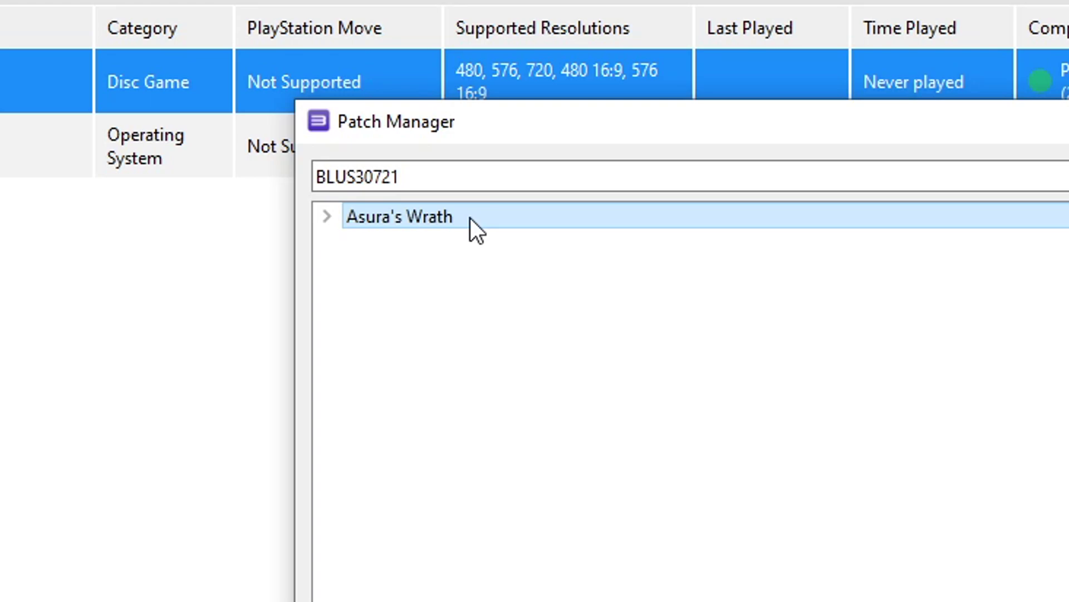
{"action": "double_click", "coordinate": [470, 218]}
{"action": "left_click", "coordinate": [582, 247]}
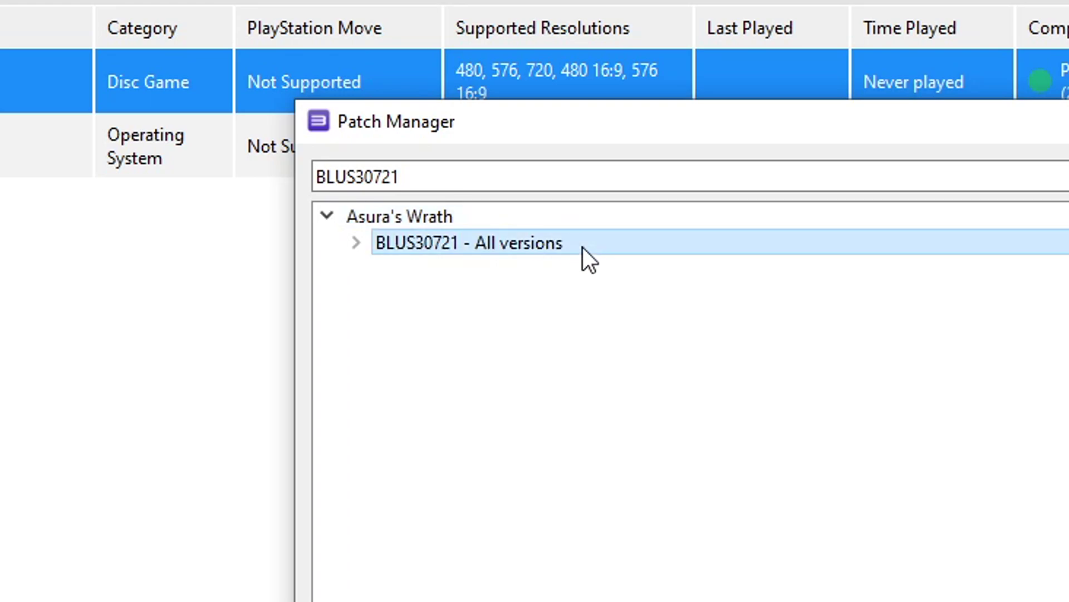
{"action": "double_click", "coordinate": [572, 245]}
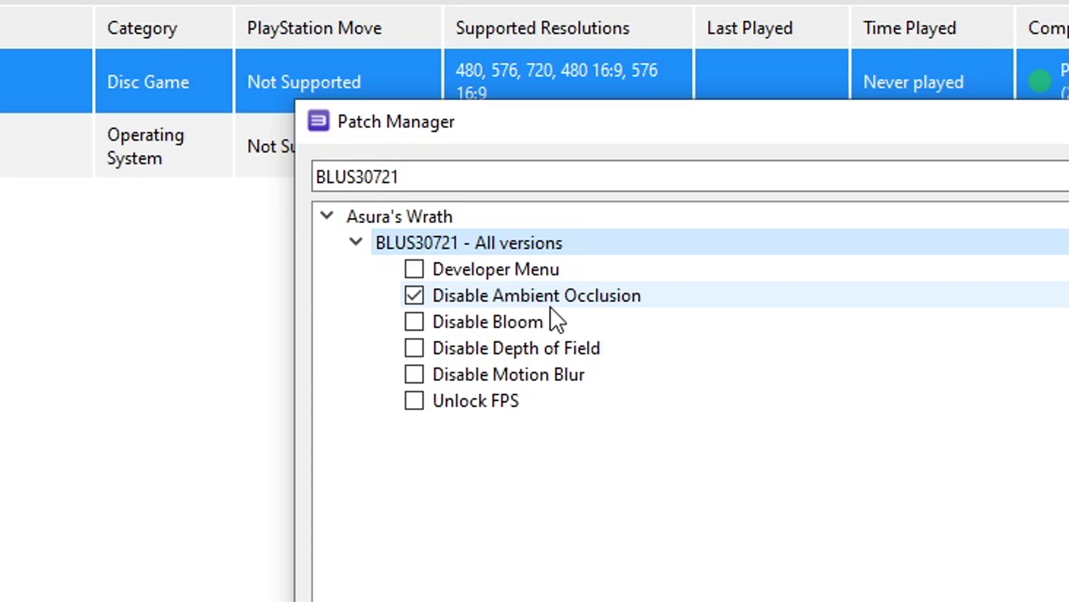
{"action": "left_click", "coordinate": [415, 375]}
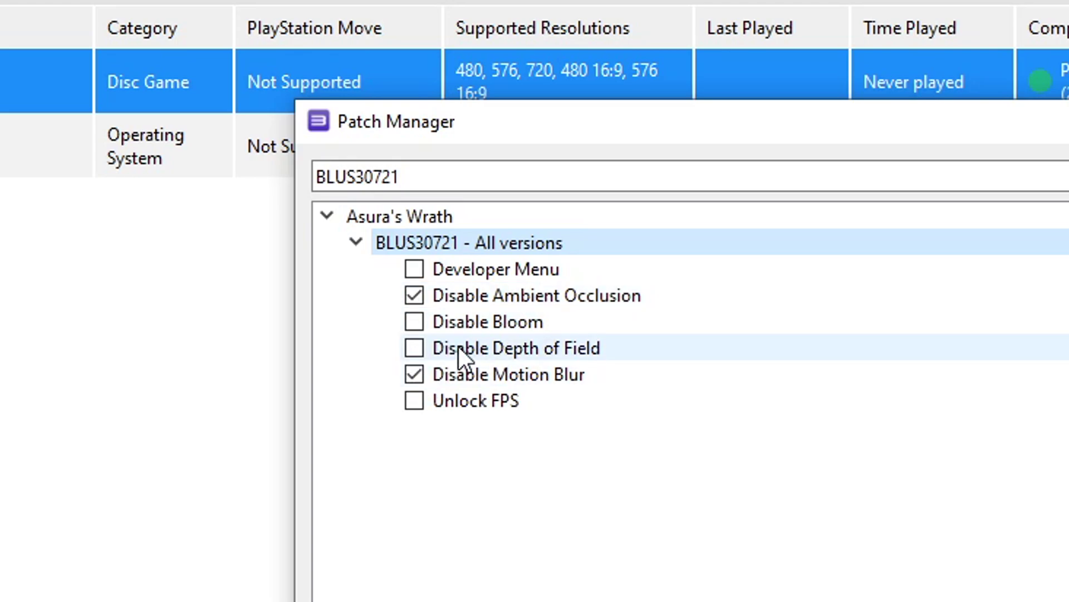
{"action": "left_click", "coordinate": [415, 348]}
{"action": "left_click", "coordinate": [415, 324]}
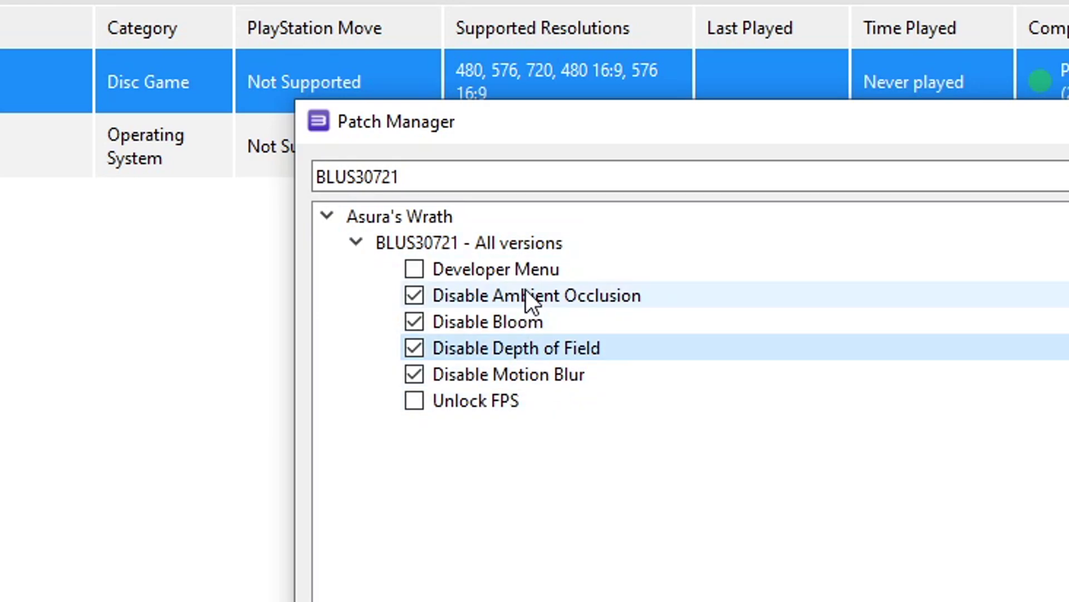
{"action": "left_click", "coordinate": [514, 273]}
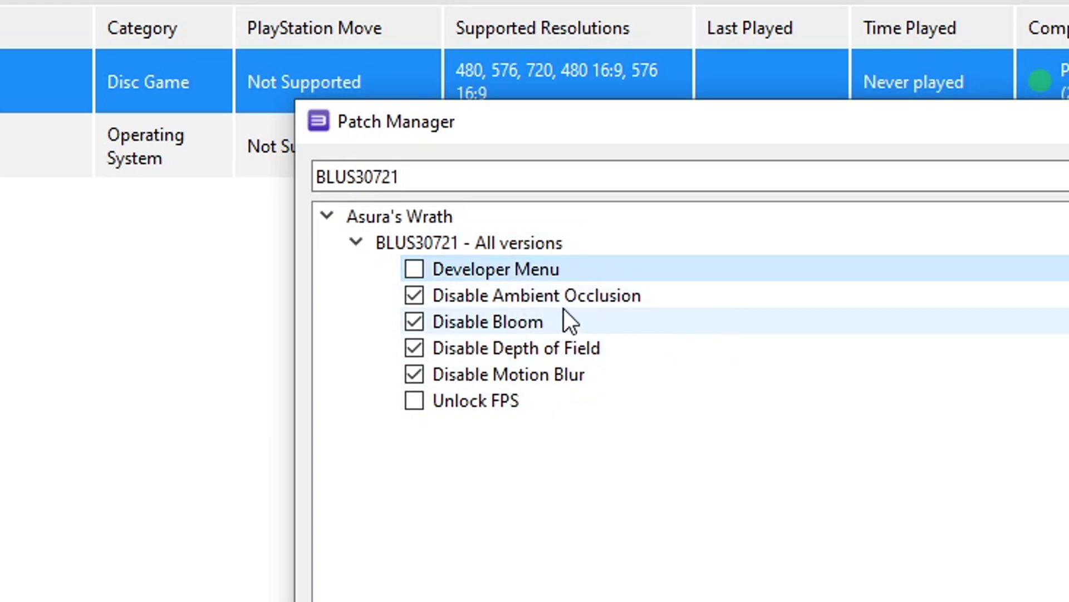
Step: Enable the Unlock FPS patch for Asura's Wrath, and apply and save the patch selection
{"action": "left_click", "coordinate": [503, 400]}
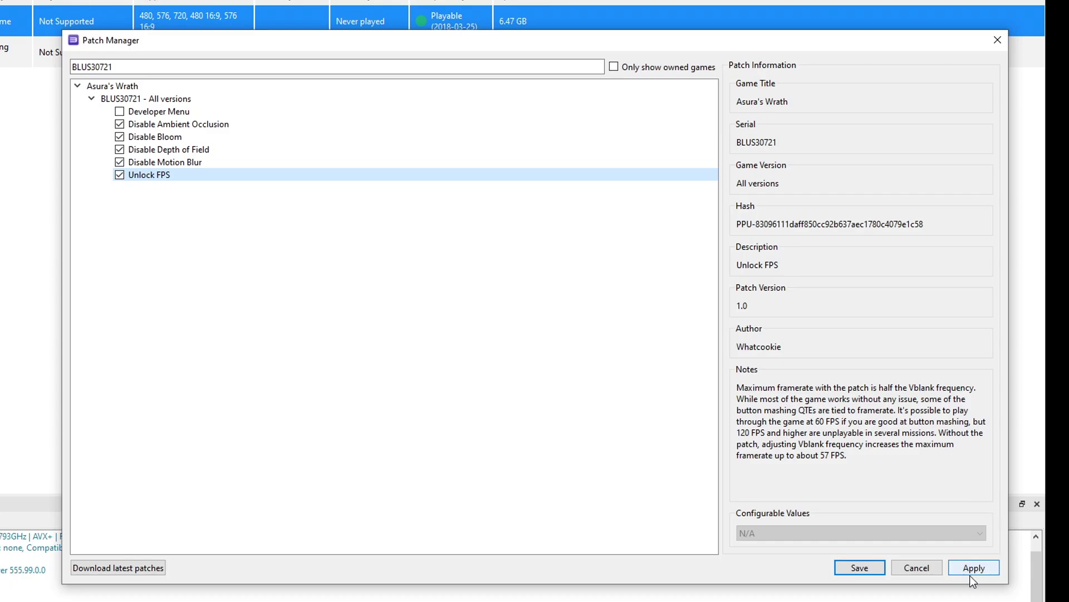
{"action": "left_click", "coordinate": [976, 573]}
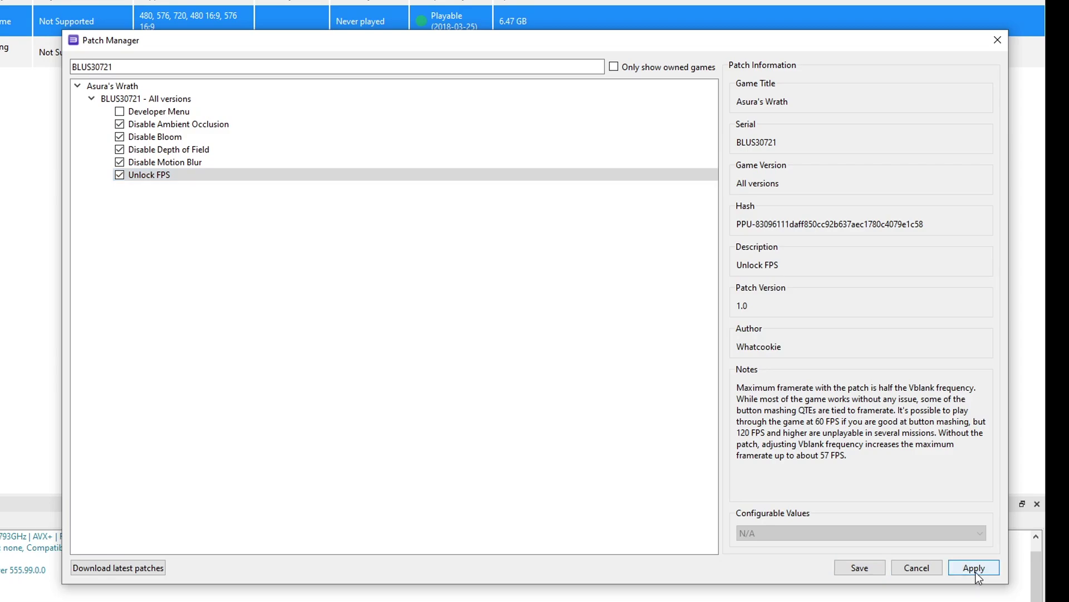
{"action": "left_click", "coordinate": [859, 568]}
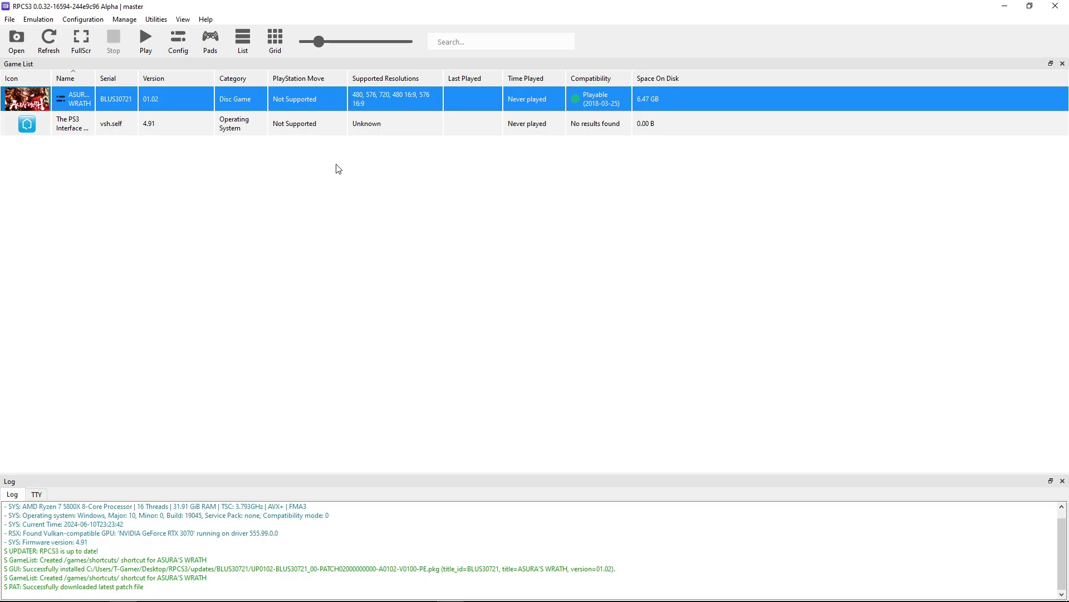
Step: Switch to File Explorer and create a folder named DLC inside RPCS3/games/Asura's Wrath (USA)
{"action": "left_click", "coordinate": [109, 591]}
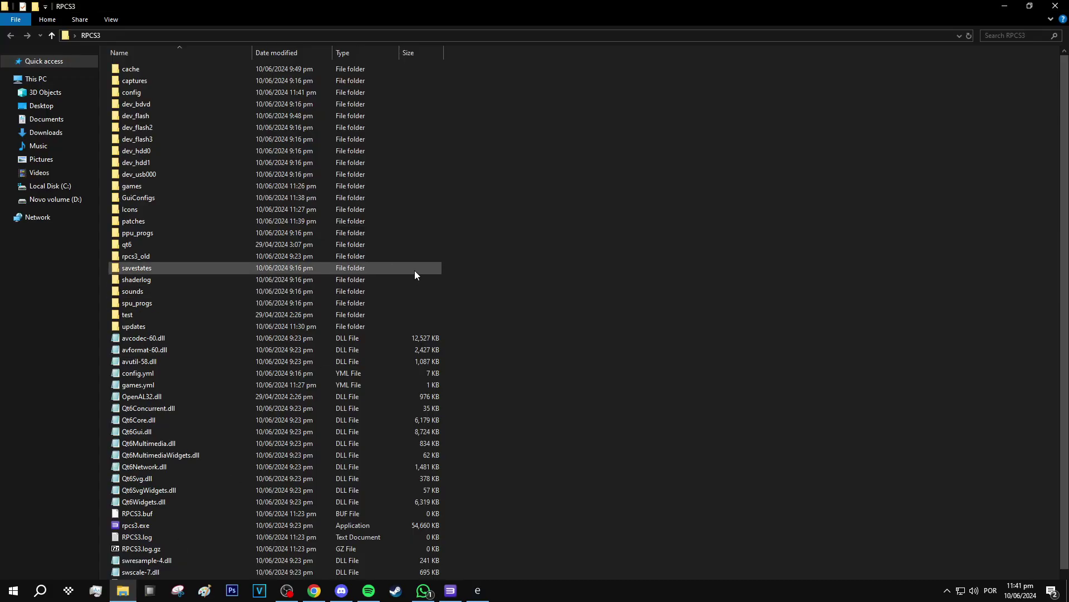
{"action": "double_click", "coordinate": [159, 186]}
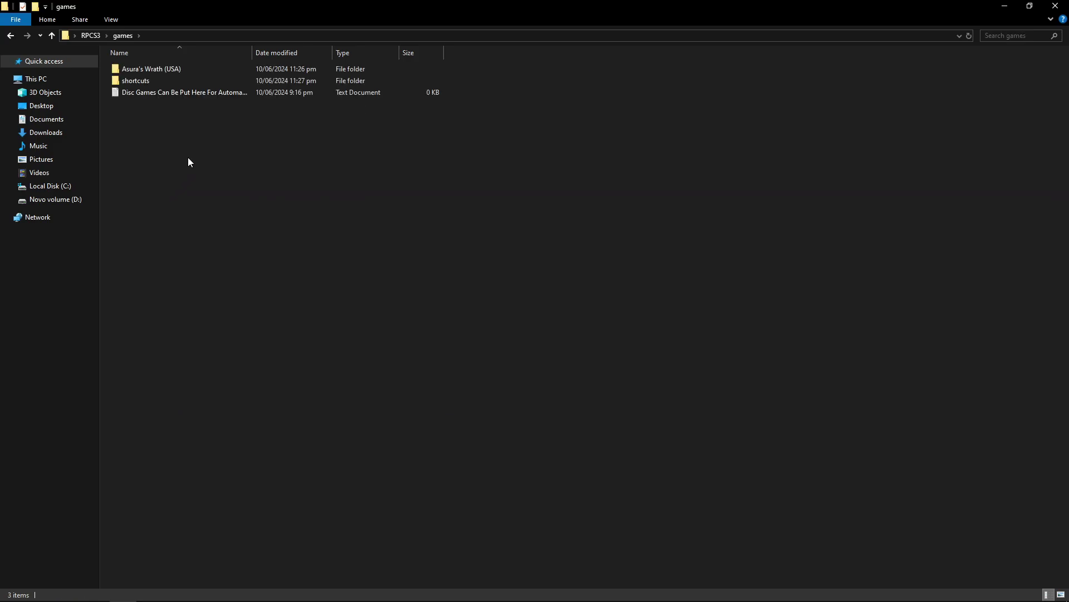
{"action": "left_click", "coordinate": [153, 71]}
{"action": "double_click", "coordinate": [152, 71]}
{"action": "right_click", "coordinate": [382, 251]}
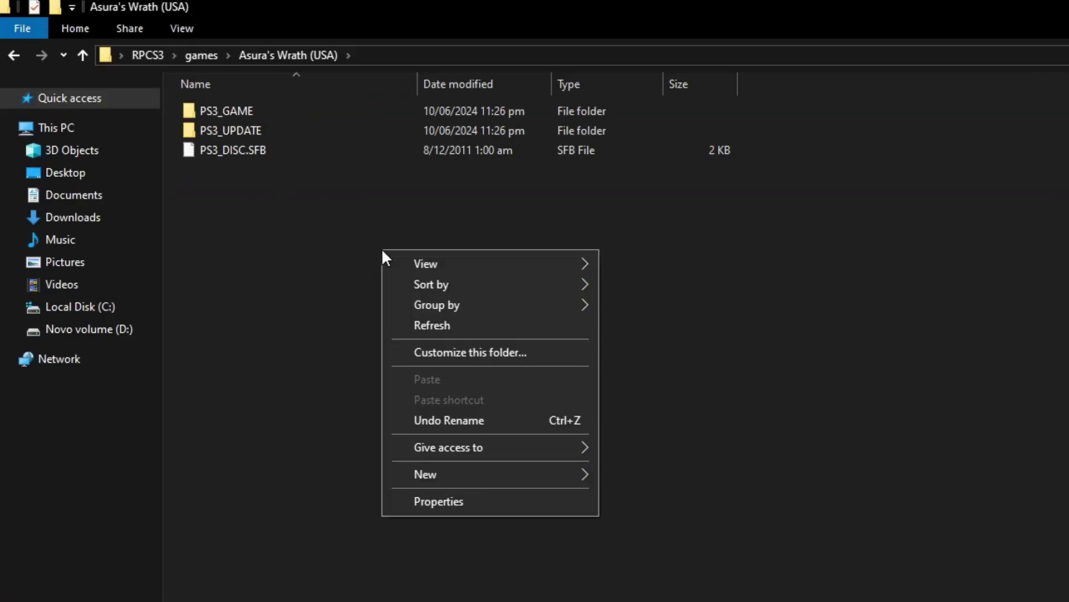
{"action": "mouse_move", "coordinate": [456, 474]}
{"action": "left_click", "coordinate": [642, 476]}
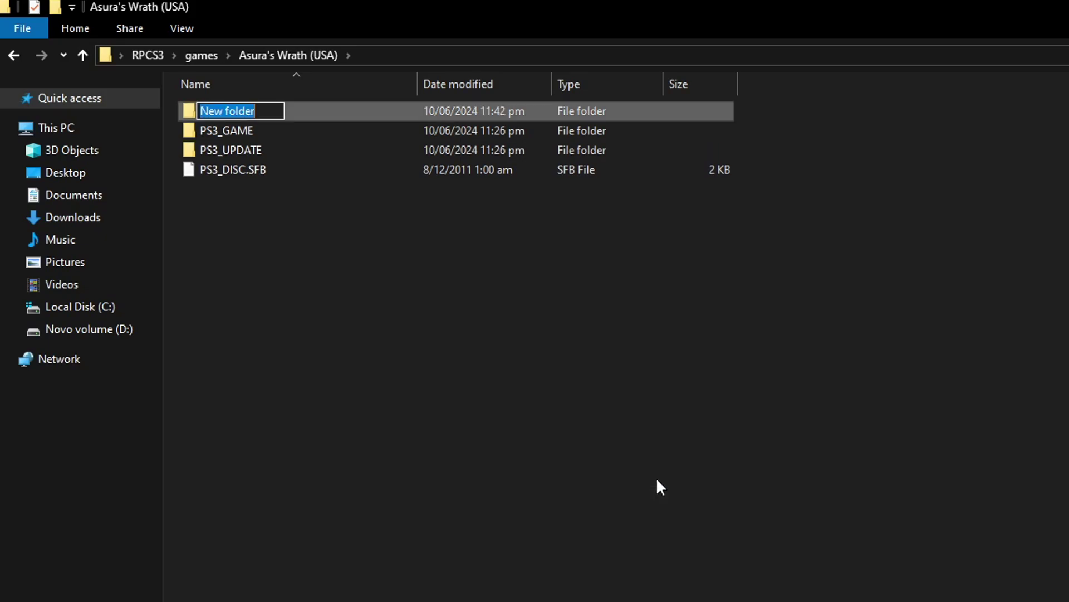
{"action": "type", "text": "DLC"}
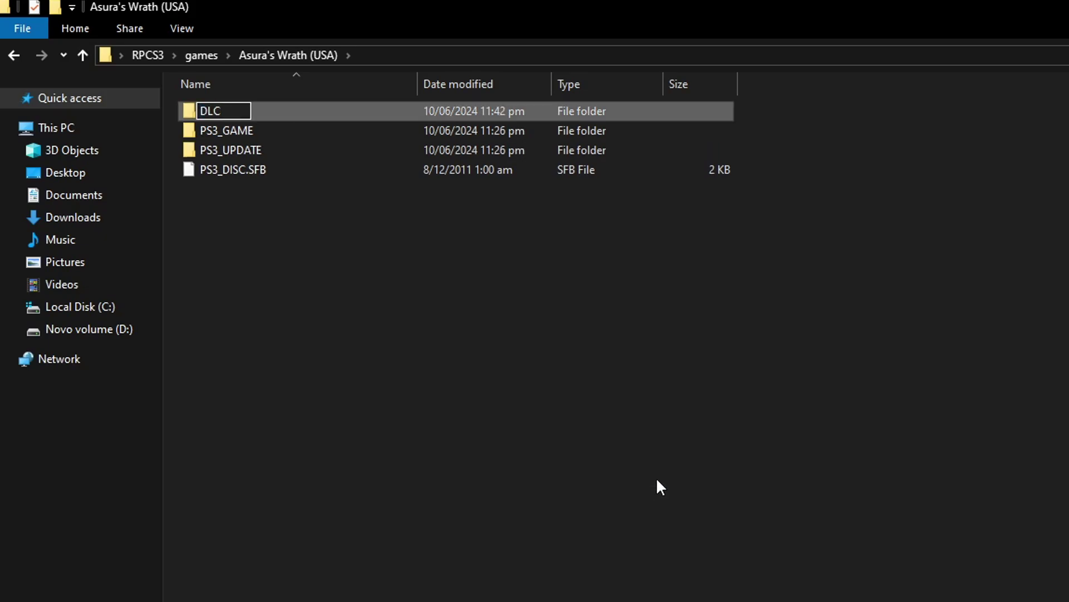
{"action": "key", "text": "Return"}
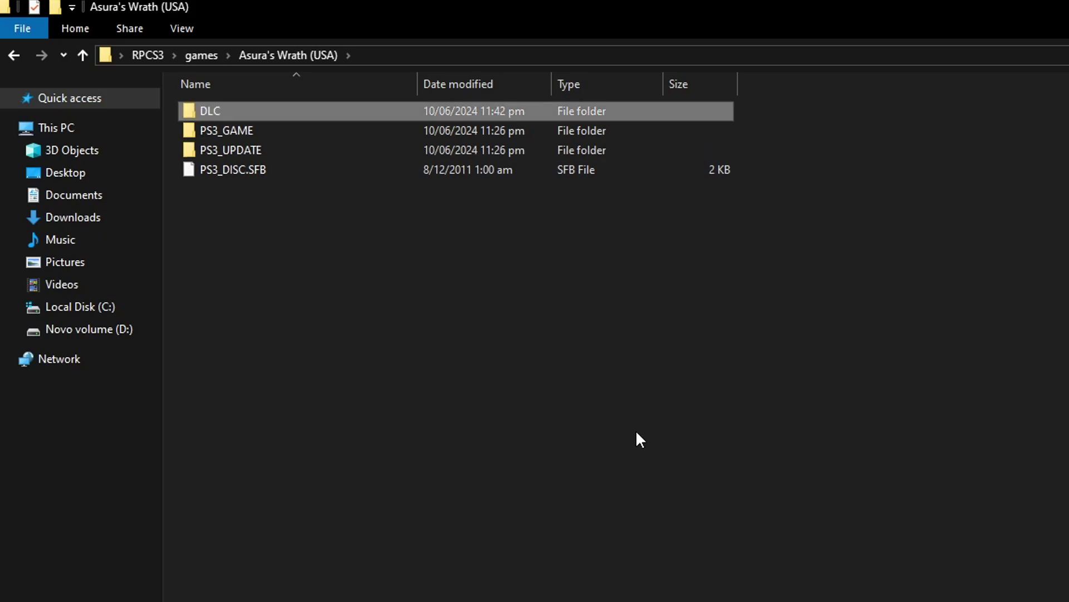
Step: Open the DLC folder and examine its PKG package files and RAP licence files
{"action": "double_click", "coordinate": [240, 109]}
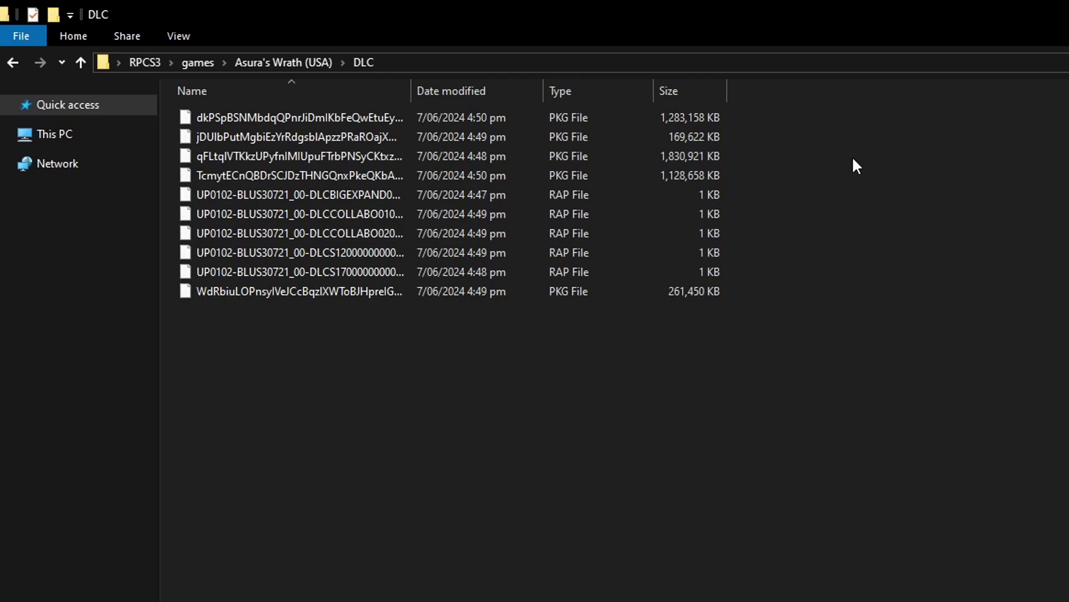
{"action": "left_click", "coordinate": [589, 116]}
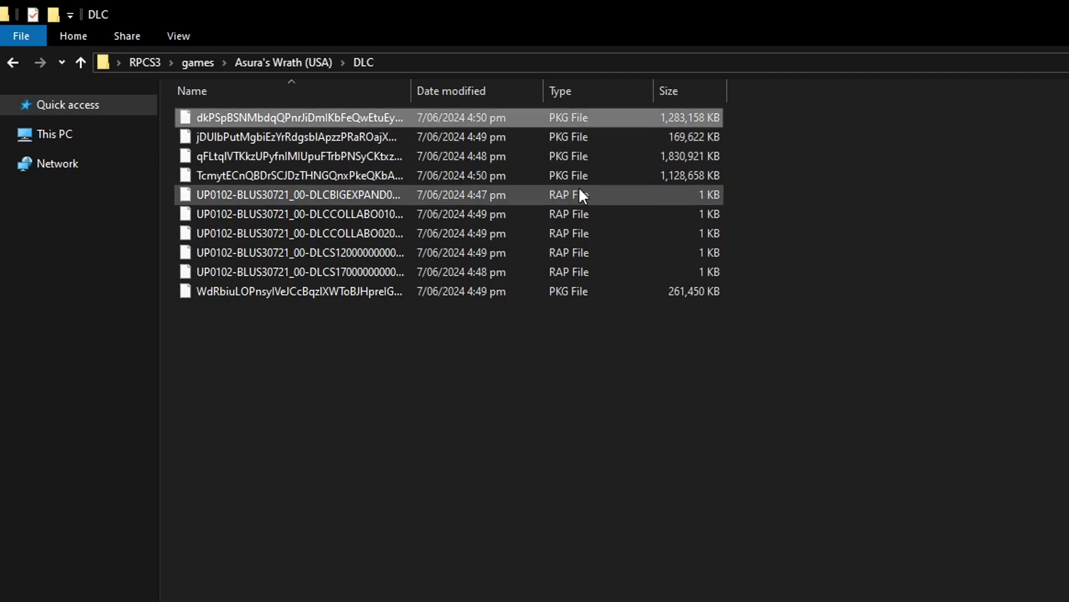
{"action": "left_click", "coordinate": [803, 188]}
{"action": "left_click", "coordinate": [596, 118]}
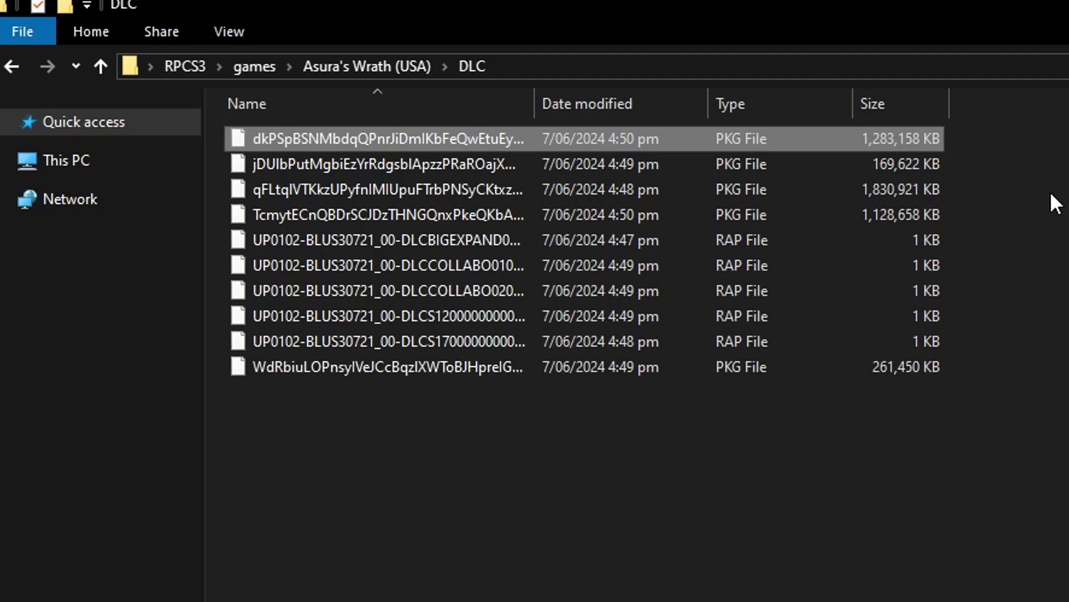
{"action": "left_click", "coordinate": [1007, 149]}
{"action": "left_click_drag", "start_coordinate": [1008, 142], "coordinate": [835, 220]}
{"action": "left_click", "coordinate": [774, 368], "text": "ctrl"}
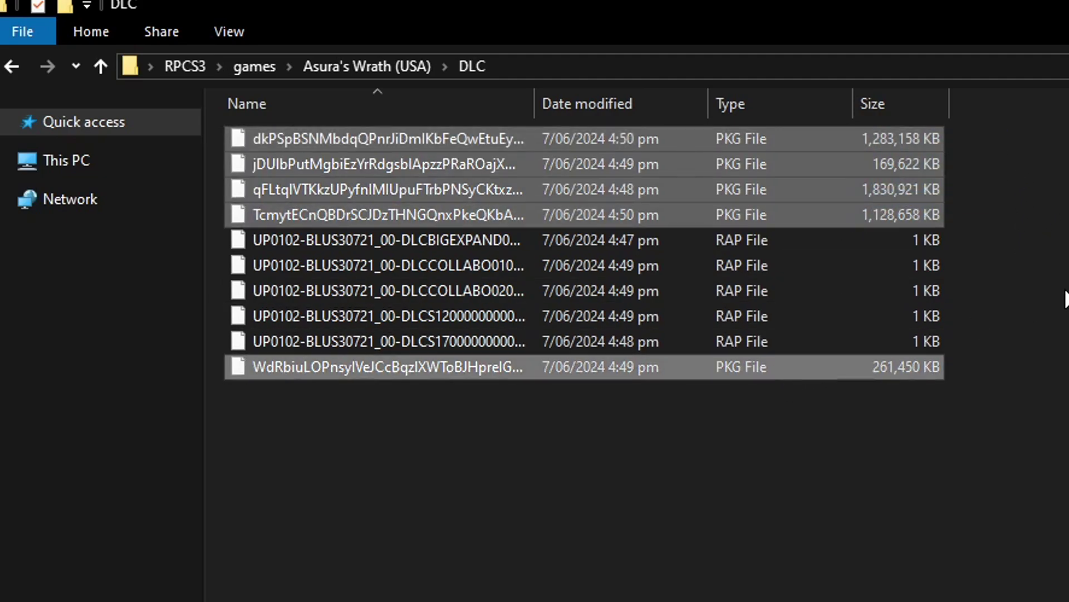
{"action": "left_click", "coordinate": [984, 242]}
{"action": "left_click_drag", "start_coordinate": [1011, 236], "coordinate": [860, 334]}
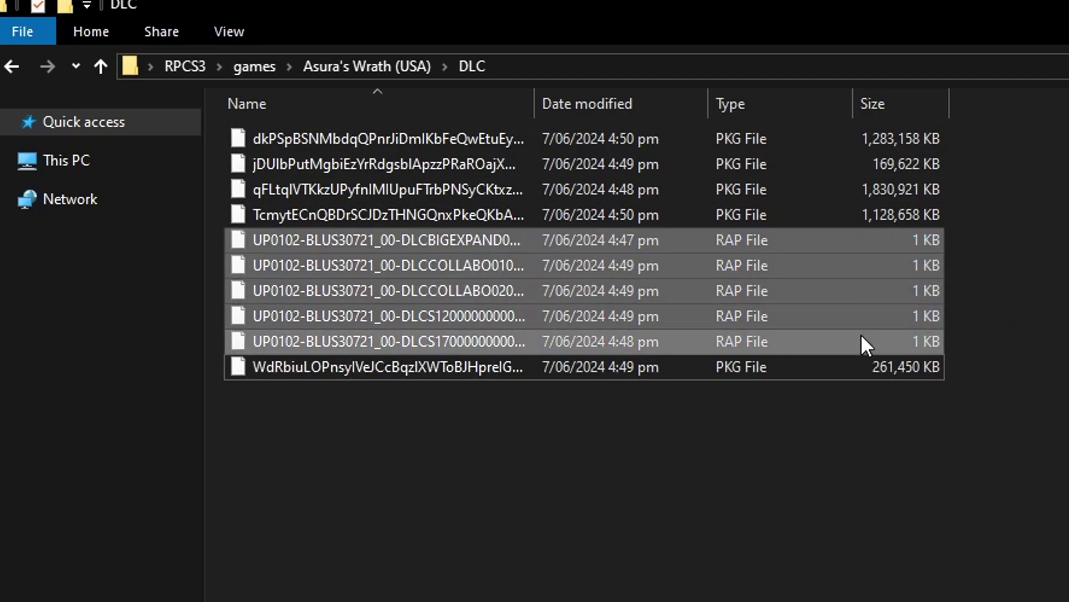
{"action": "left_click", "coordinate": [982, 240]}
{"action": "left_click_drag", "start_coordinate": [981, 241], "coordinate": [865, 341]}
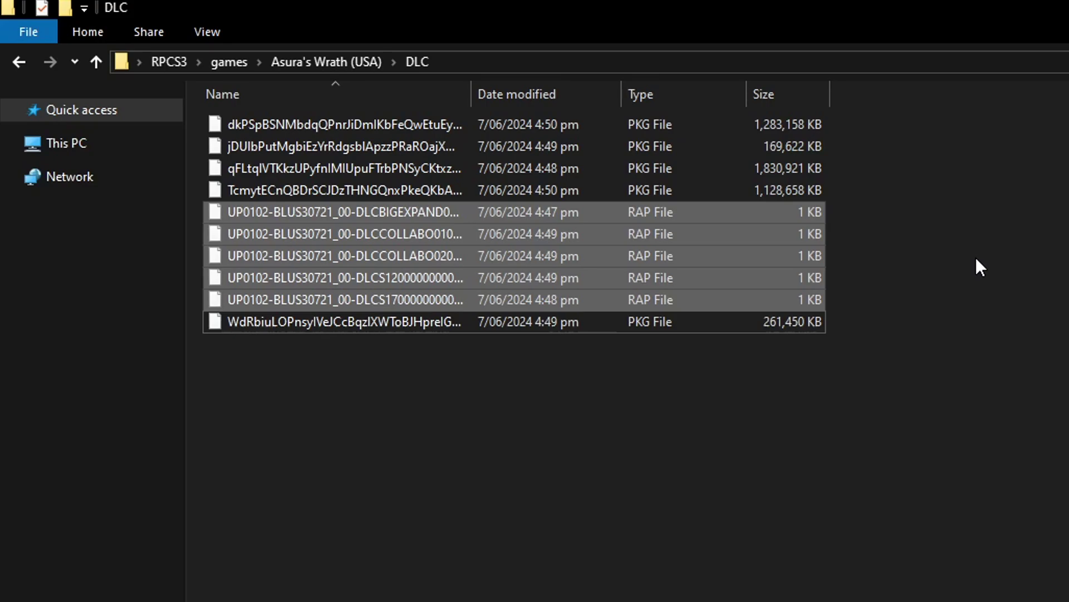
{"action": "left_click", "coordinate": [976, 256]}
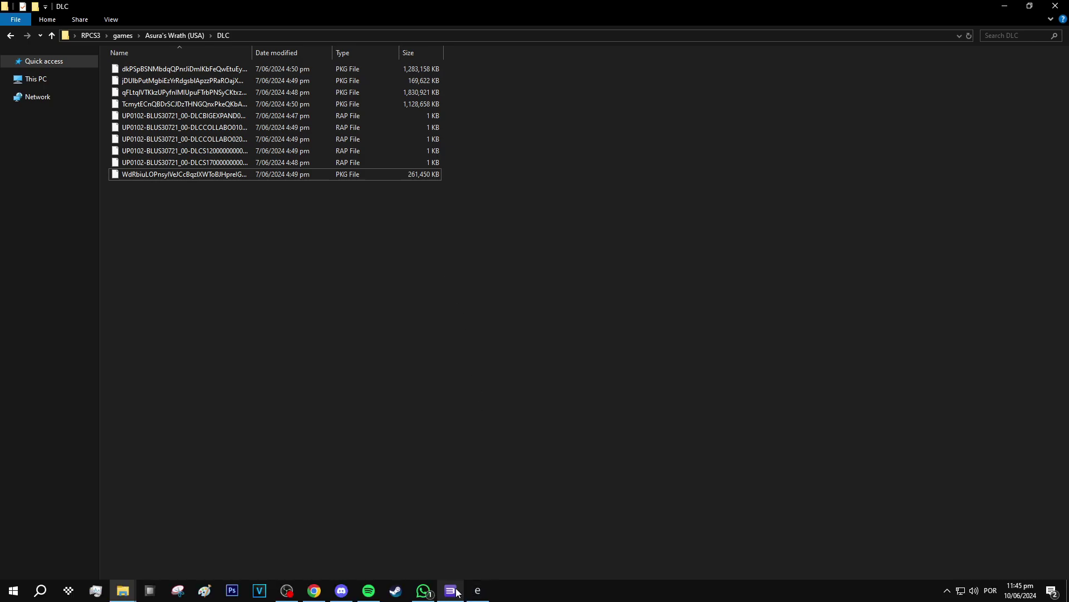
Step: Switch to RPCS3 and install all the PKG packages and RAP licence files from games/Asura's Wrath (USA)/DLC
{"action": "left_click", "coordinate": [451, 591]}
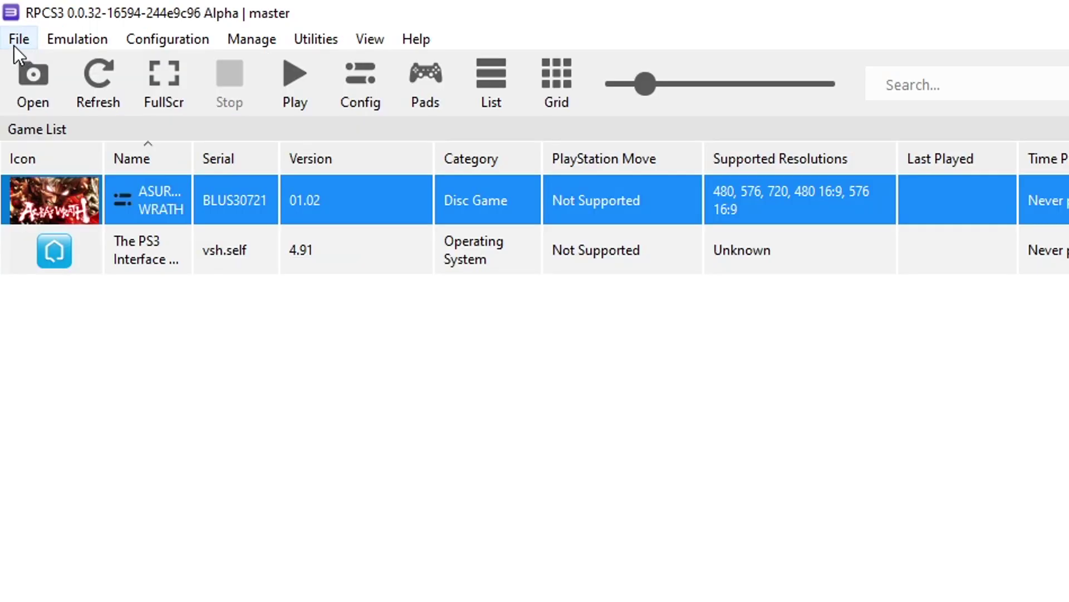
{"action": "left_click", "coordinate": [8, 21]}
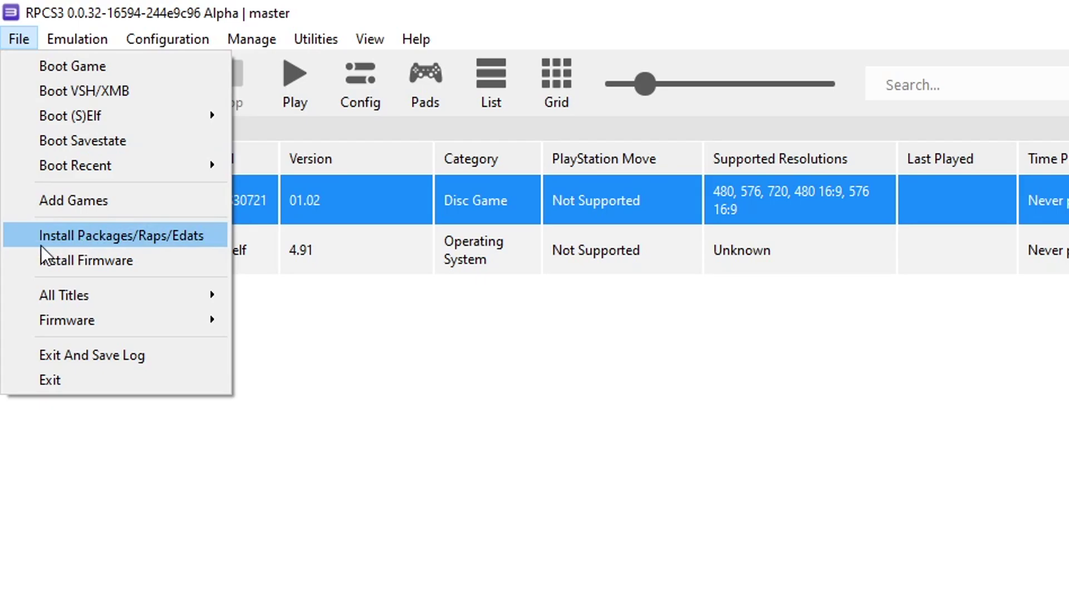
{"action": "left_click", "coordinate": [144, 245]}
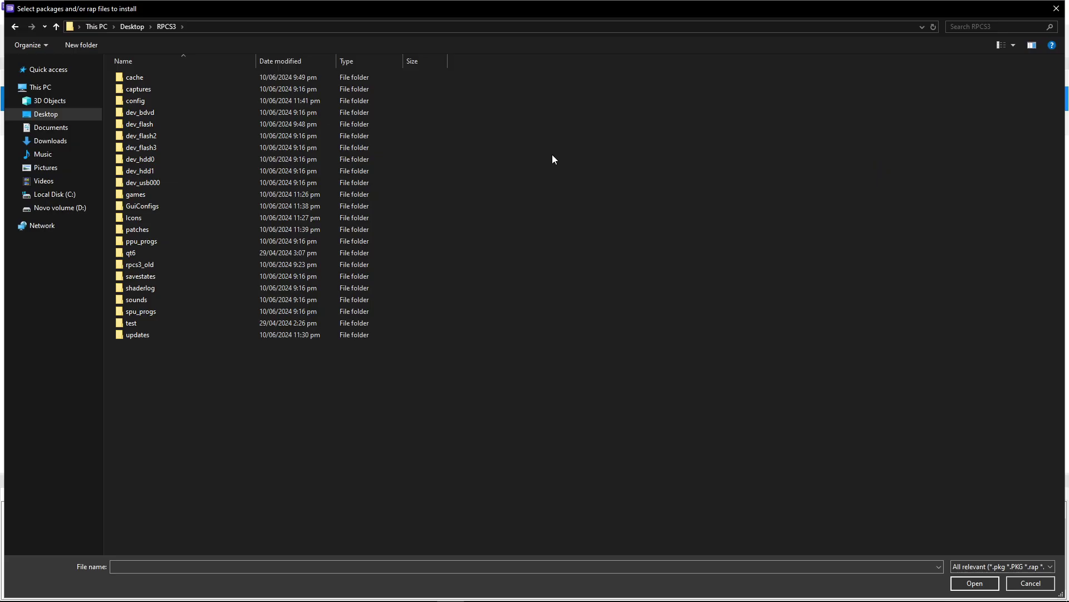
{"action": "double_click", "coordinate": [147, 195]}
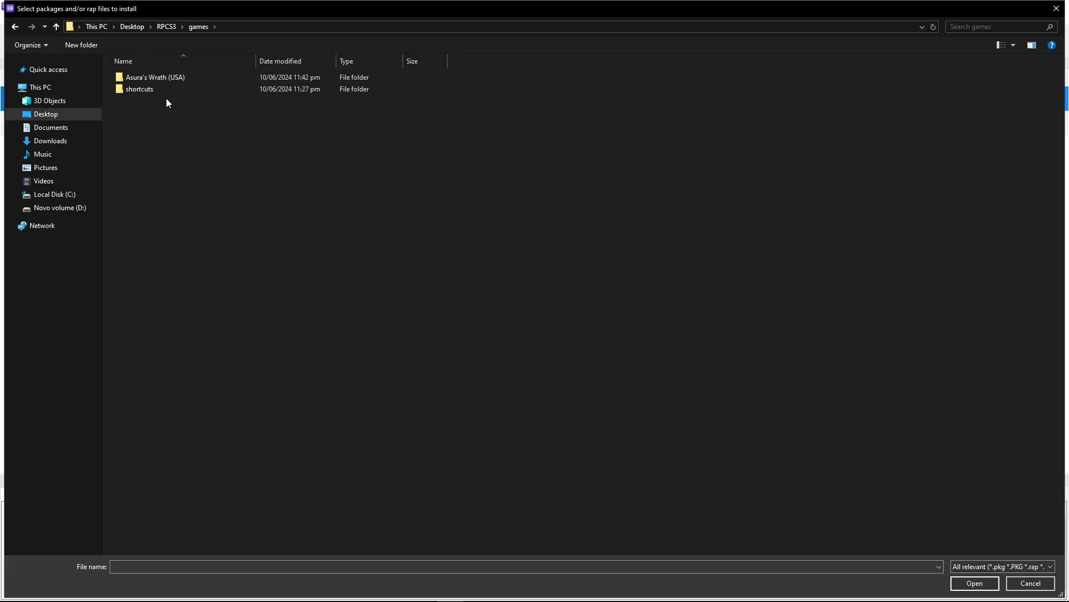
{"action": "double_click", "coordinate": [158, 76]}
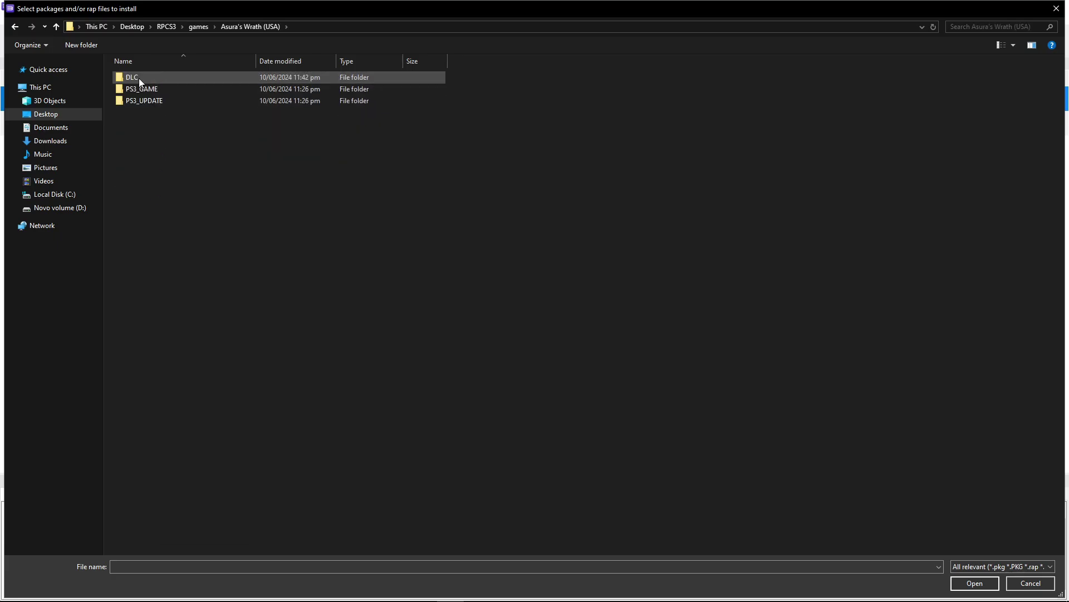
{"action": "double_click", "coordinate": [139, 78]}
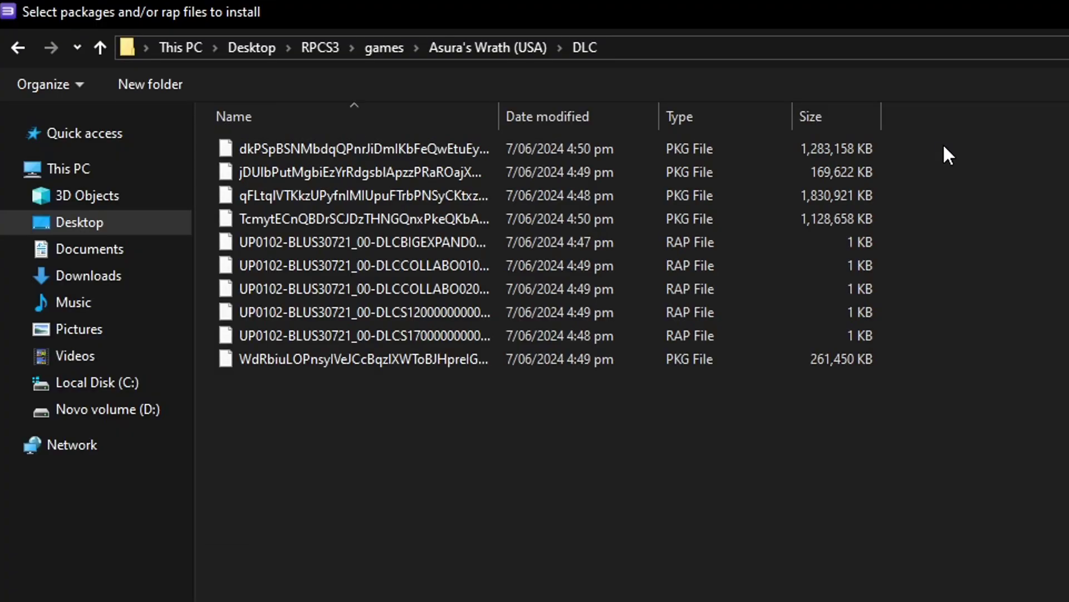
{"action": "left_click_drag", "start_coordinate": [944, 146], "coordinate": [666, 353]}
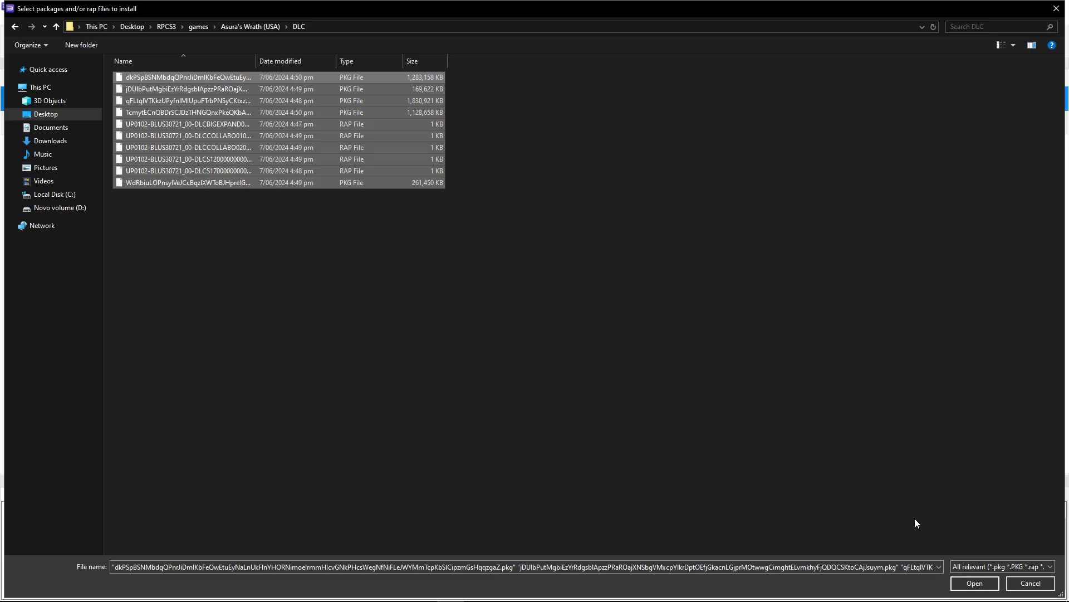
{"action": "left_click", "coordinate": [974, 583]}
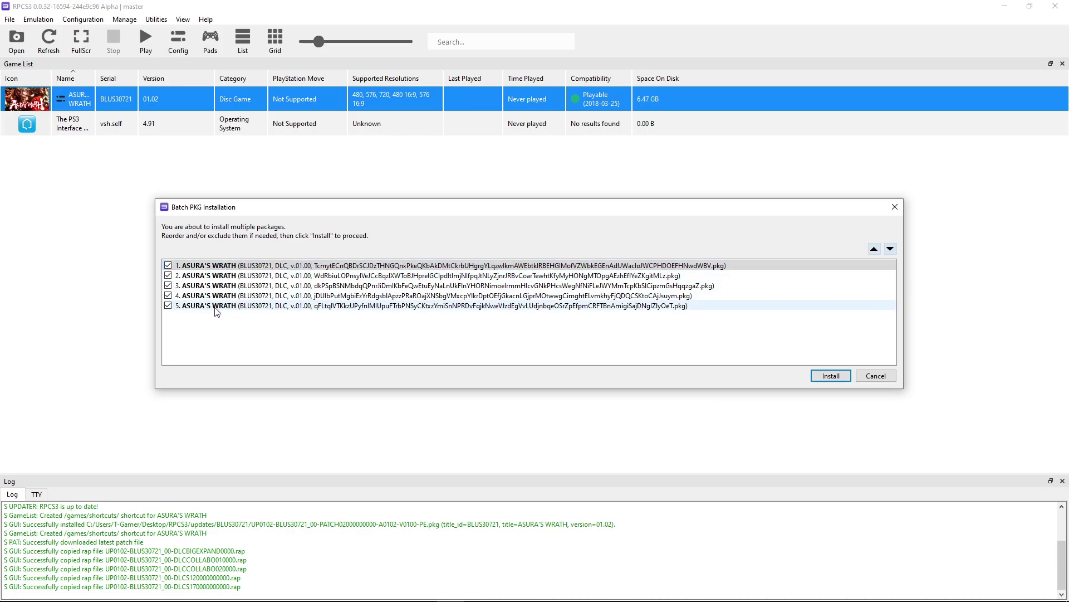
{"action": "left_click", "coordinate": [831, 376]}
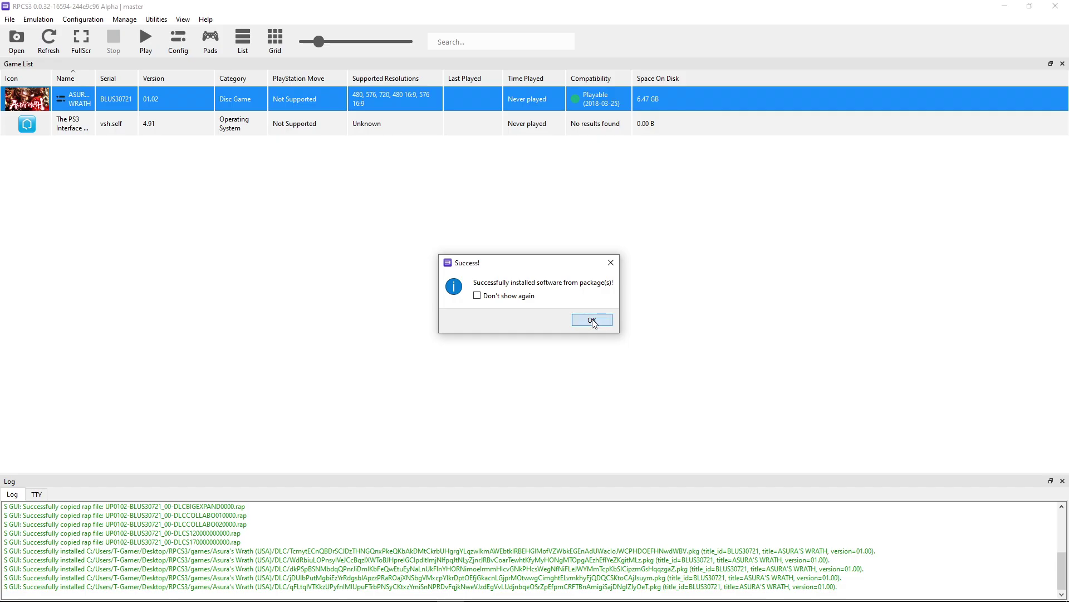
{"action": "left_click", "coordinate": [591, 320]}
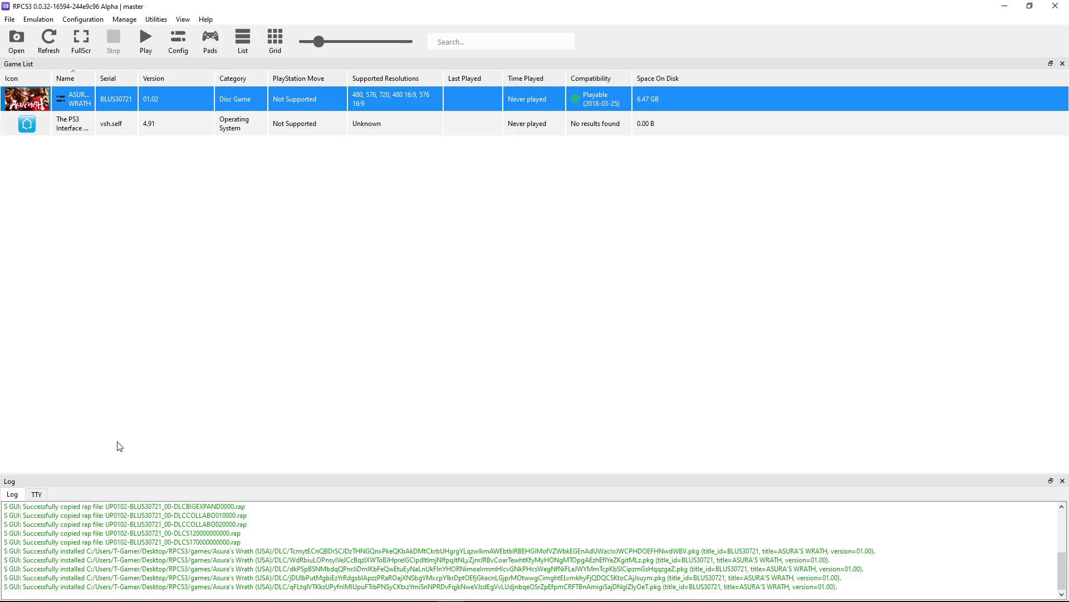
Step: Switch to File Explorer and open the MOVIES folder under games/Asura's Wrath (USA)/PS3_GAME/USRDIR/BCGAME
{"action": "left_click", "coordinate": [121, 593]}
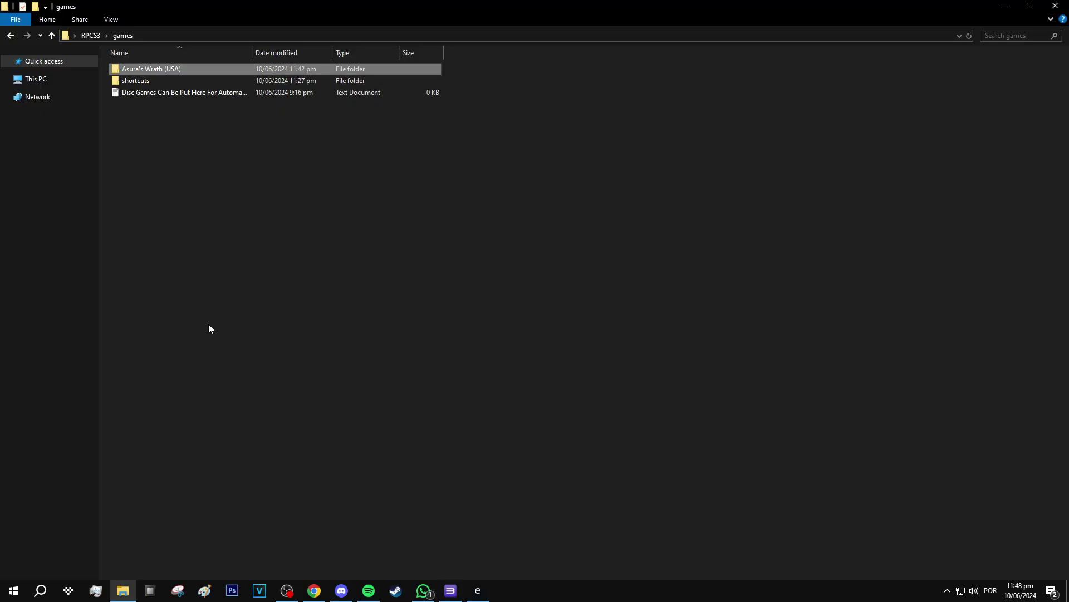
{"action": "double_click", "coordinate": [164, 67]}
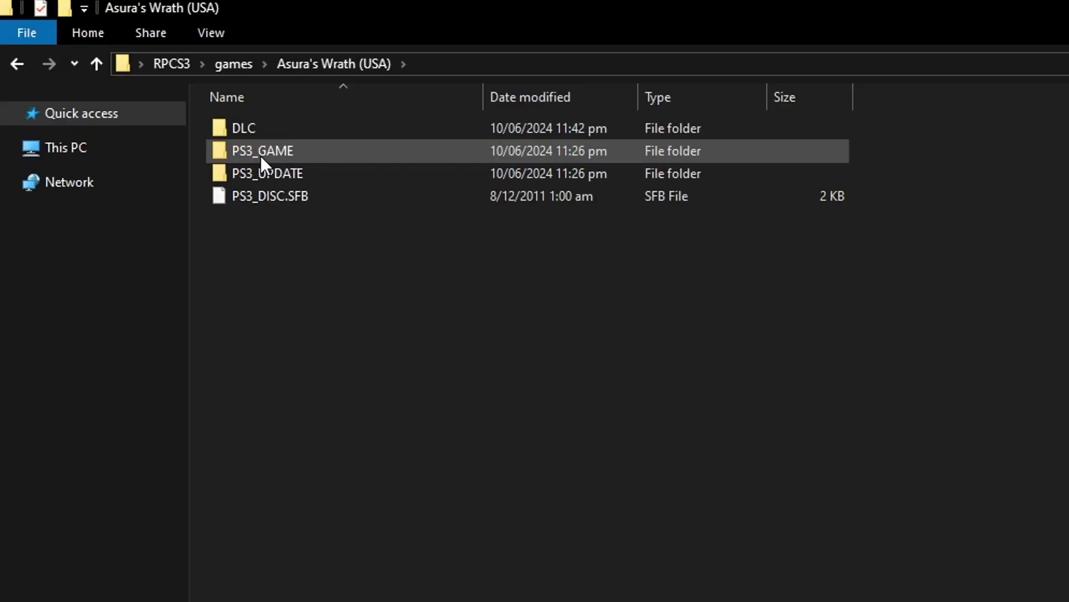
{"action": "double_click", "coordinate": [272, 158]}
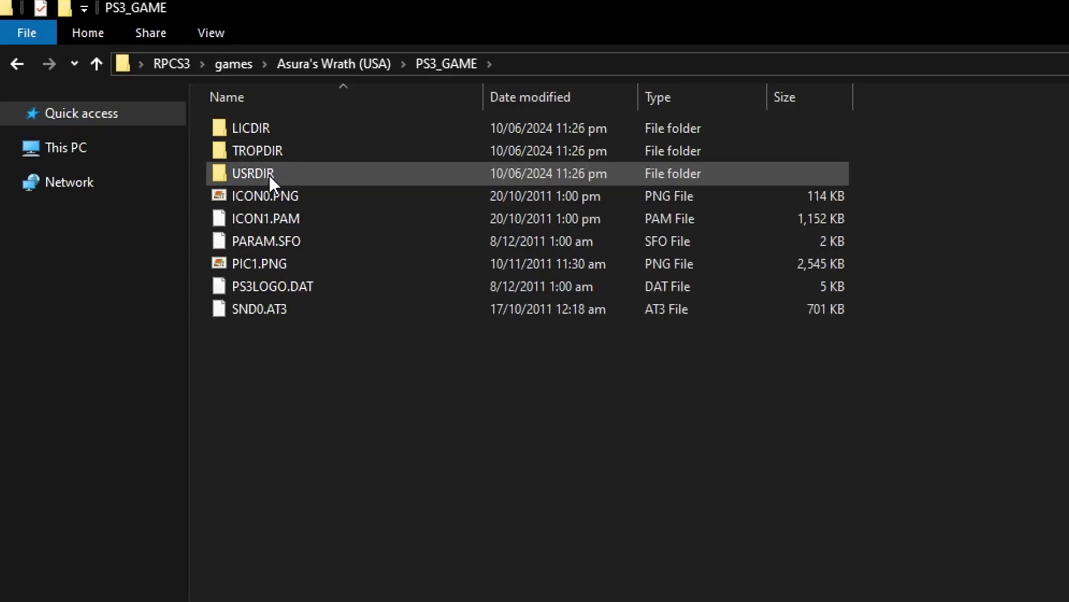
{"action": "double_click", "coordinate": [285, 174]}
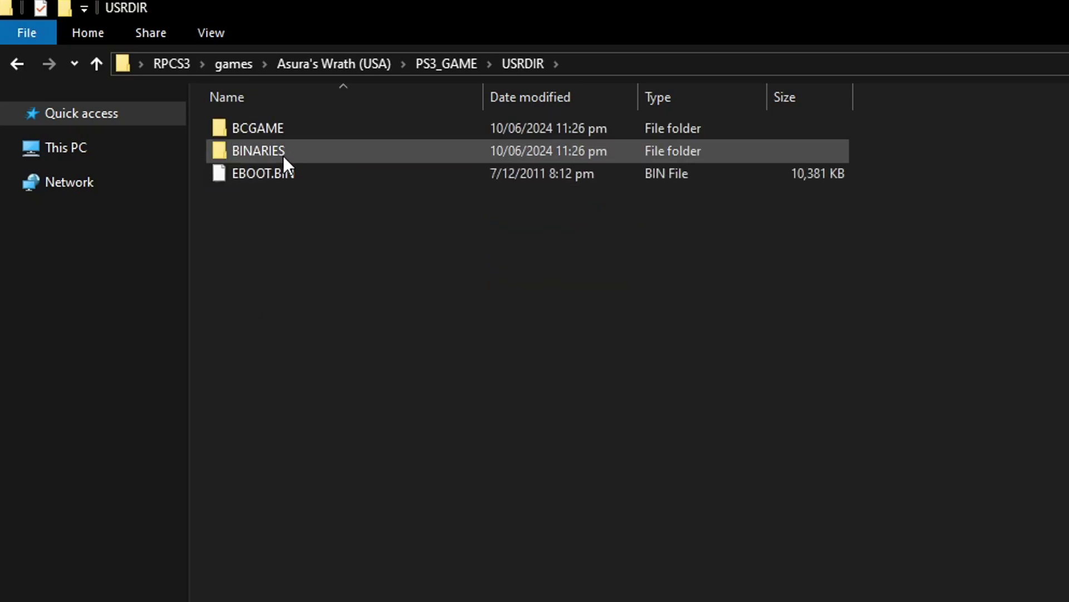
{"action": "double_click", "coordinate": [259, 131]}
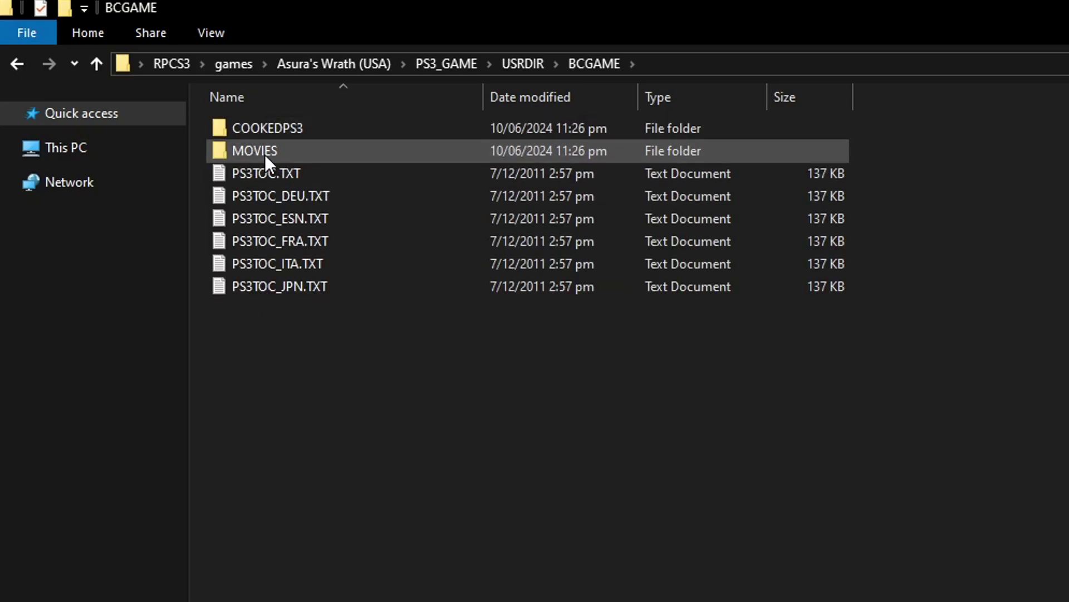
{"action": "double_click", "coordinate": [257, 152]}
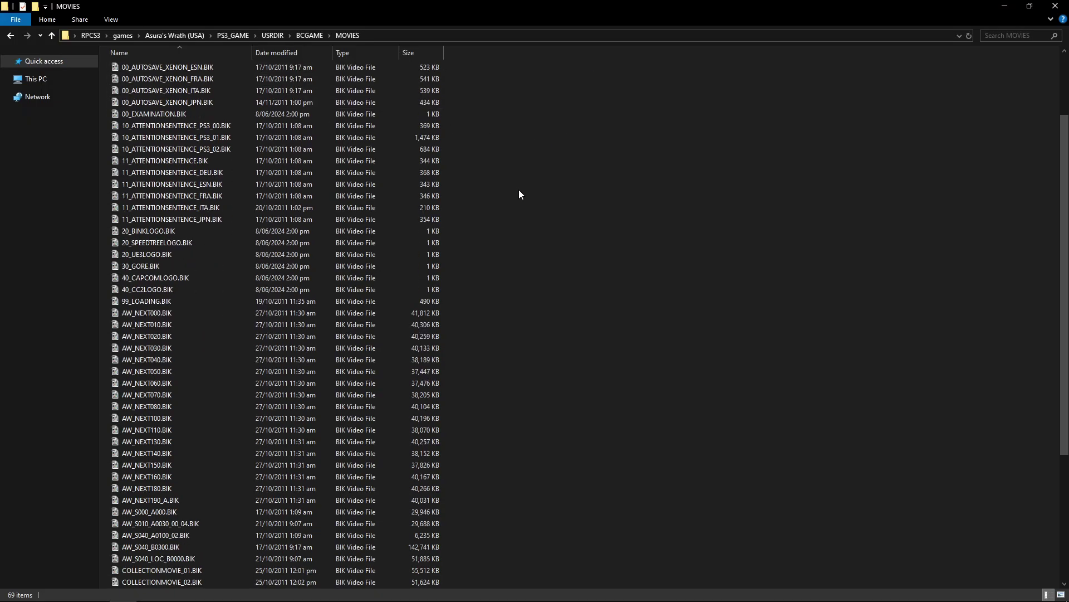
{"action": "scroll", "coordinate": [520, 200], "scroll_direction": "up", "scroll_amount": 3}
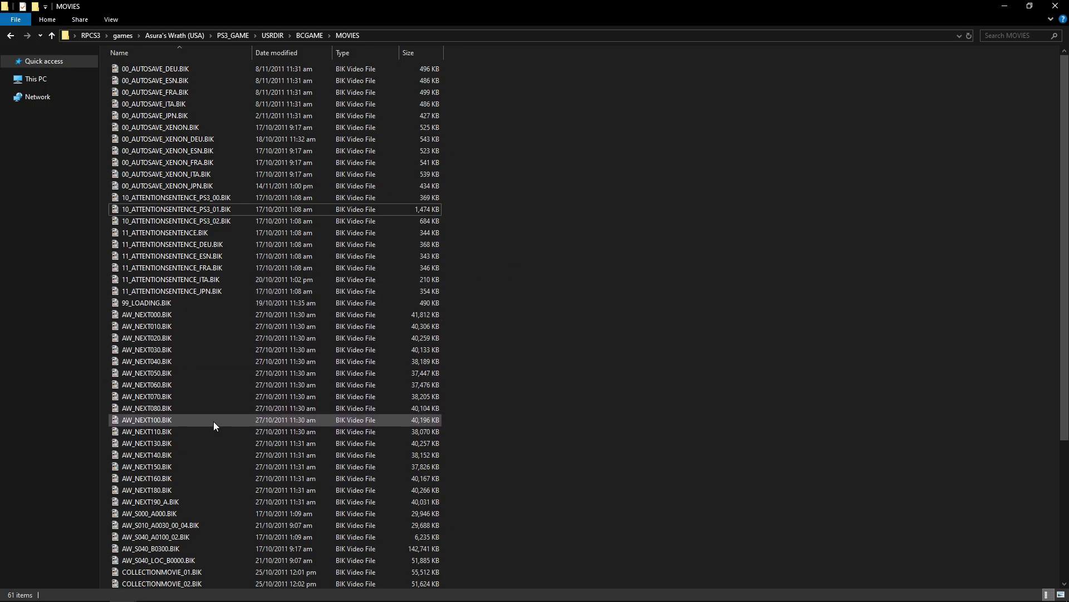
Step: Transfer all eight BIK files, from 00_AUTOSAVE.BIK to 40_CC2LOGO.BIK, from the skips folder into the MOVIES folder
{"action": "left_click", "coordinate": [123, 590]}
{"action": "left_click", "coordinate": [178, 566]}
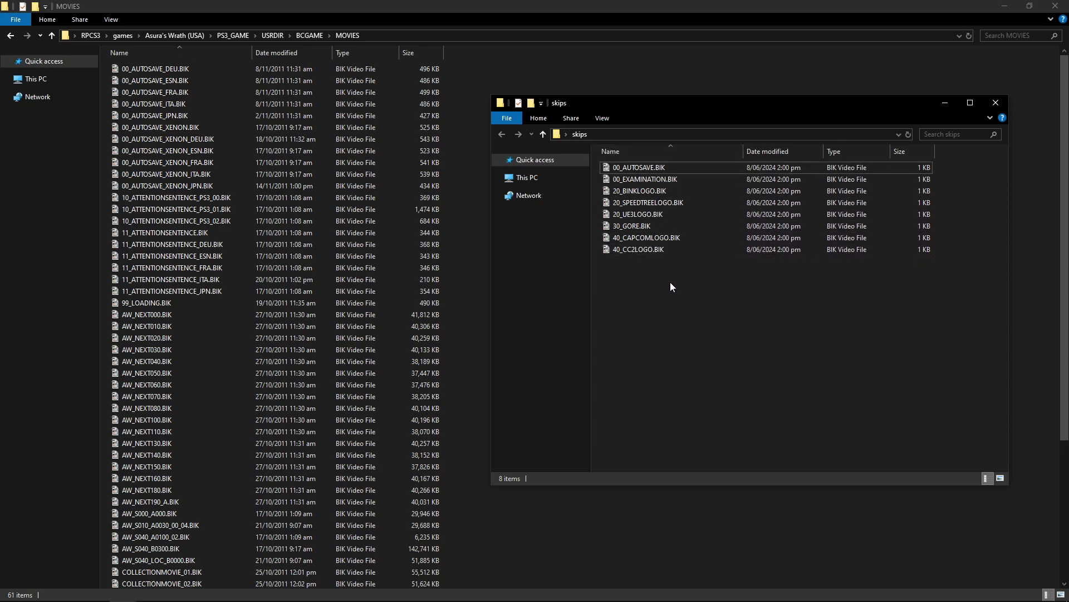
{"action": "left_click_drag", "start_coordinate": [674, 280], "coordinate": [463, 155]}
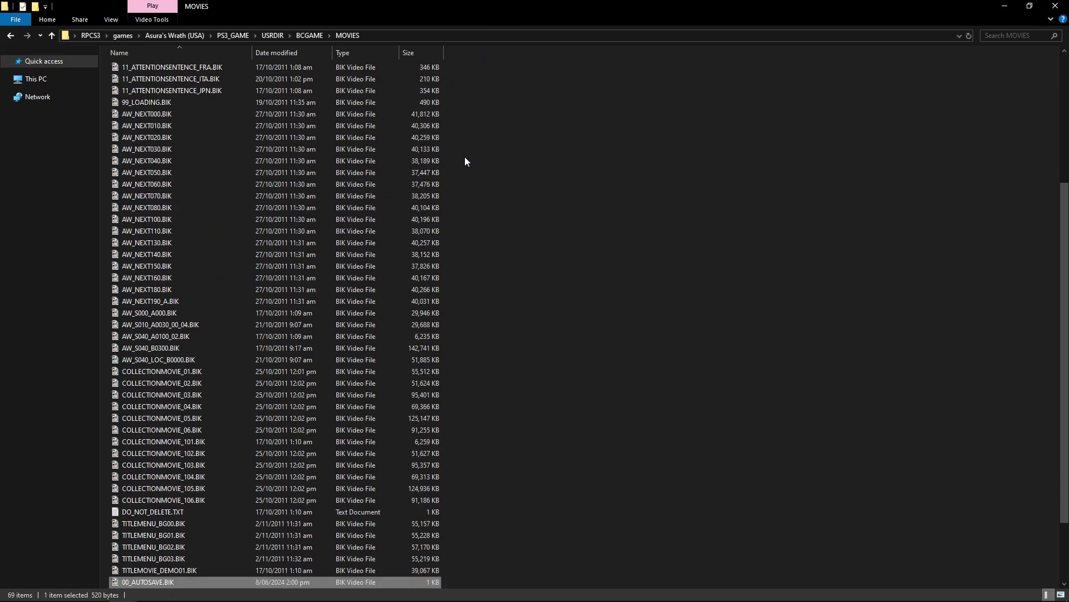
{"action": "scroll", "coordinate": [504, 239], "scroll_direction": "up", "scroll_amount": 5}
{"action": "scroll", "coordinate": [546, 310], "scroll_direction": "down", "scroll_amount": 8}
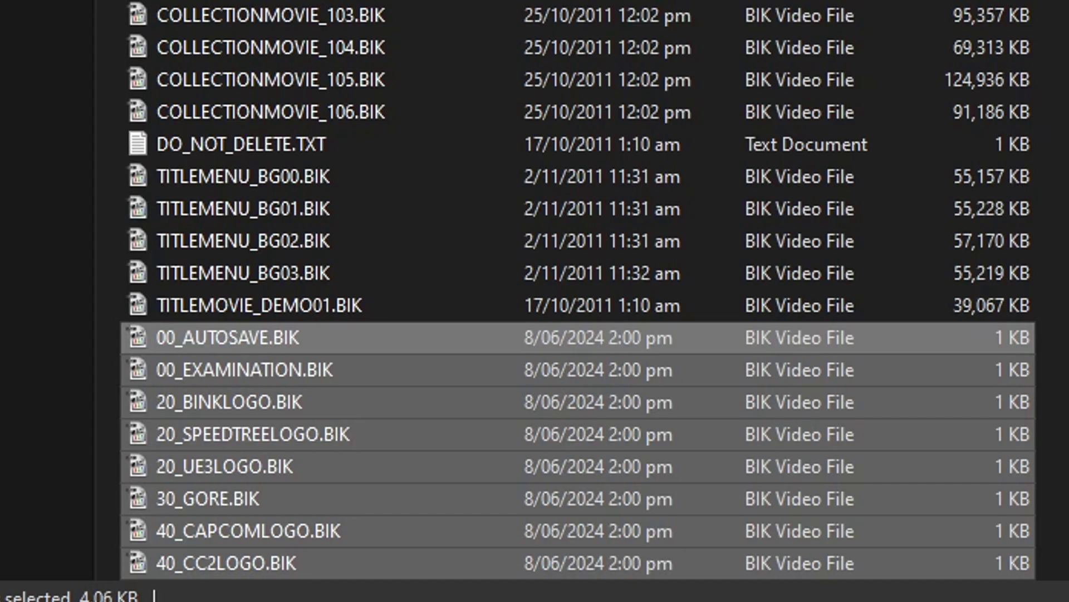
{"action": "left_click", "coordinate": [1053, 401]}
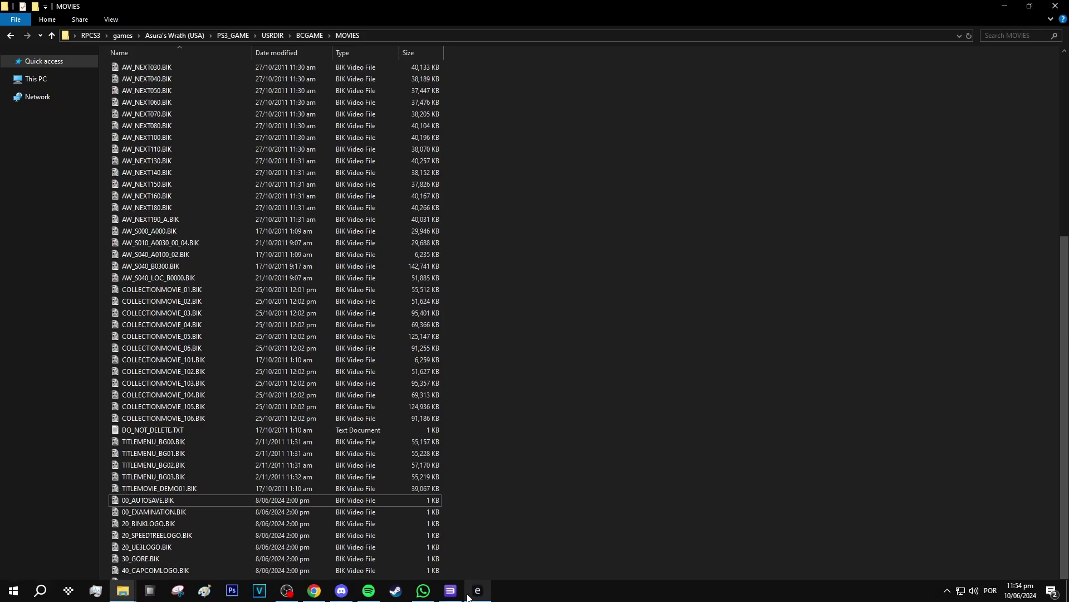
Step: Switch to RPCS3, set Player 1's gamepad handler to XInput with XInput Pad #1, and save the gamepad settings
{"action": "left_click", "coordinate": [452, 592]}
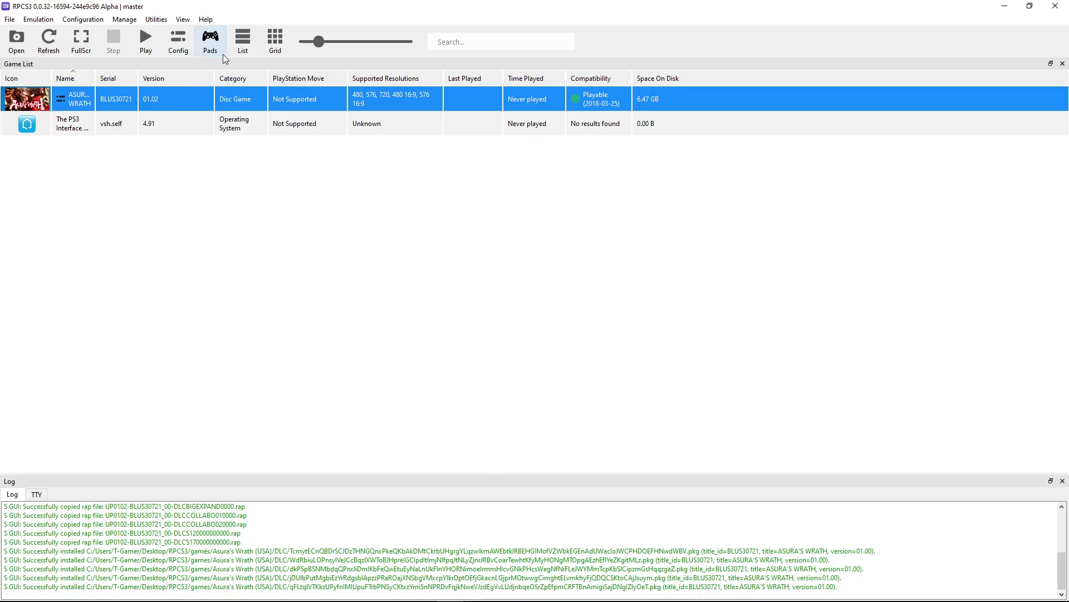
{"action": "left_click", "coordinate": [212, 42]}
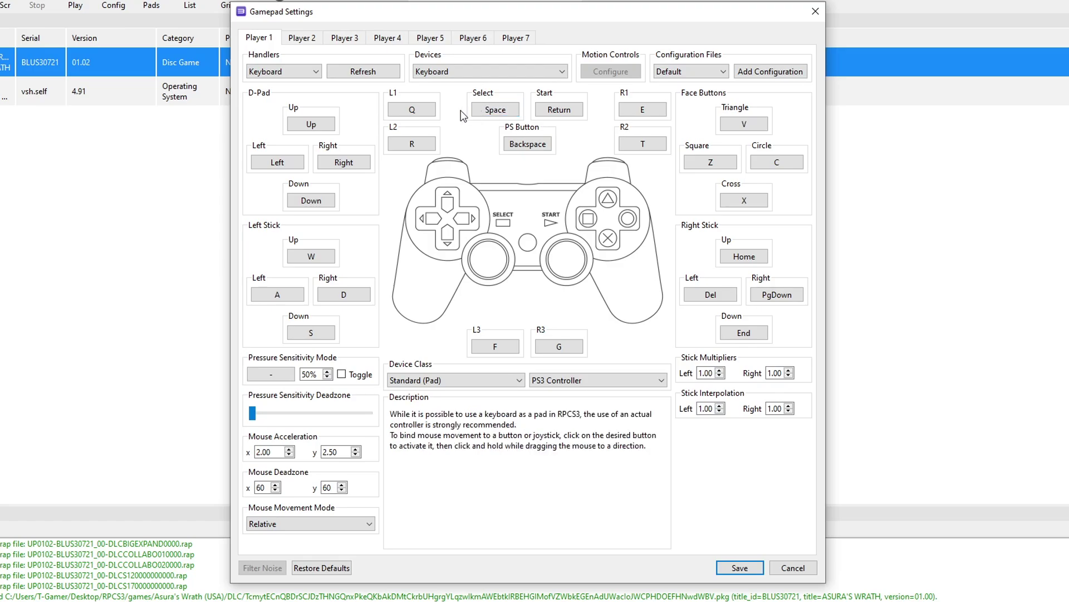
{"action": "left_click", "coordinate": [291, 72]}
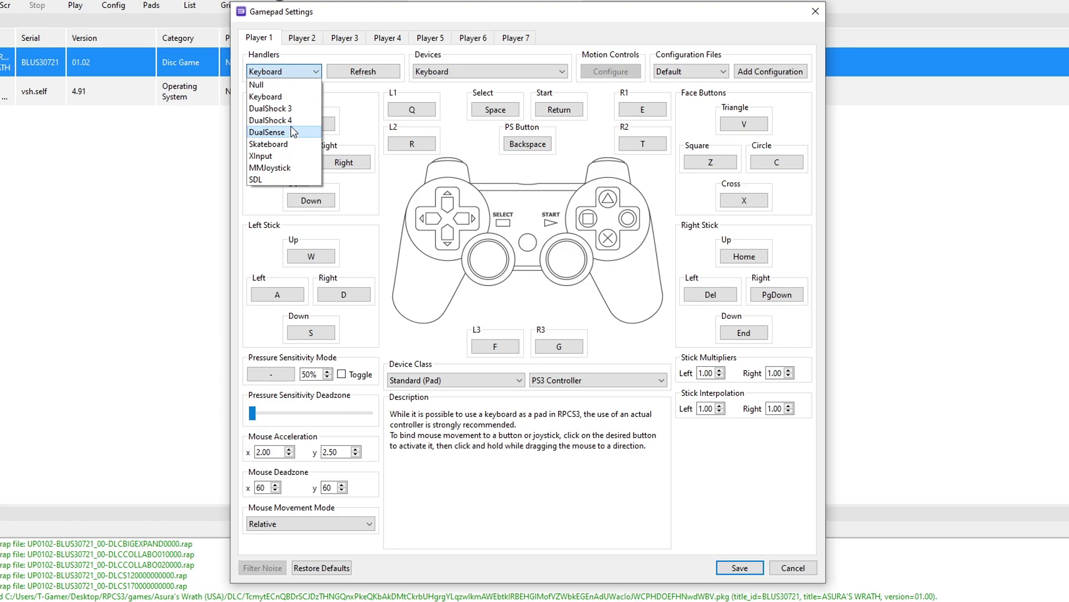
{"action": "left_click", "coordinate": [267, 156]}
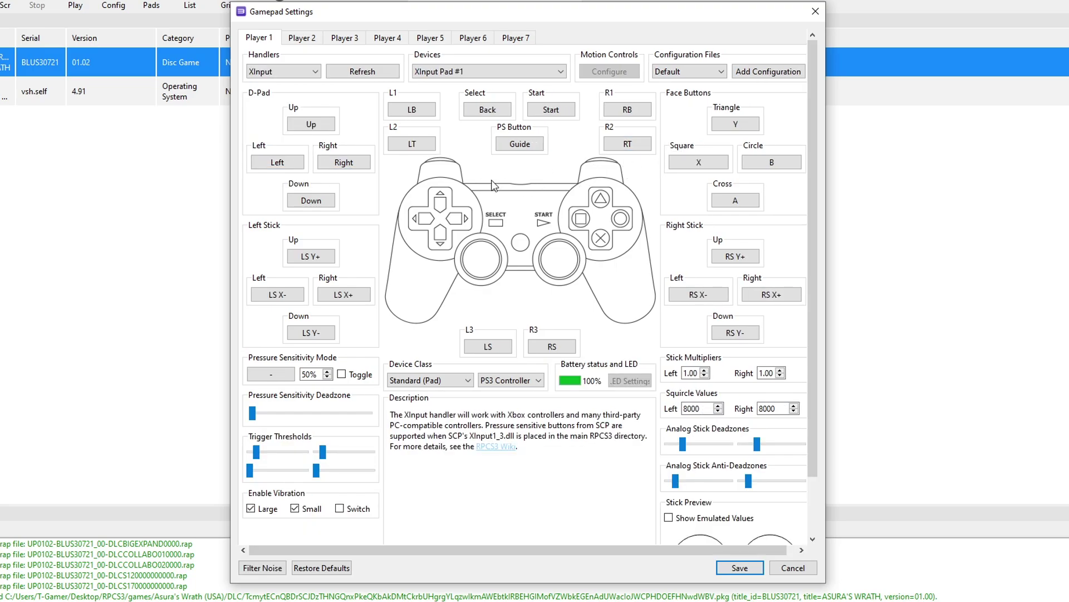
{"action": "left_click", "coordinate": [283, 73]}
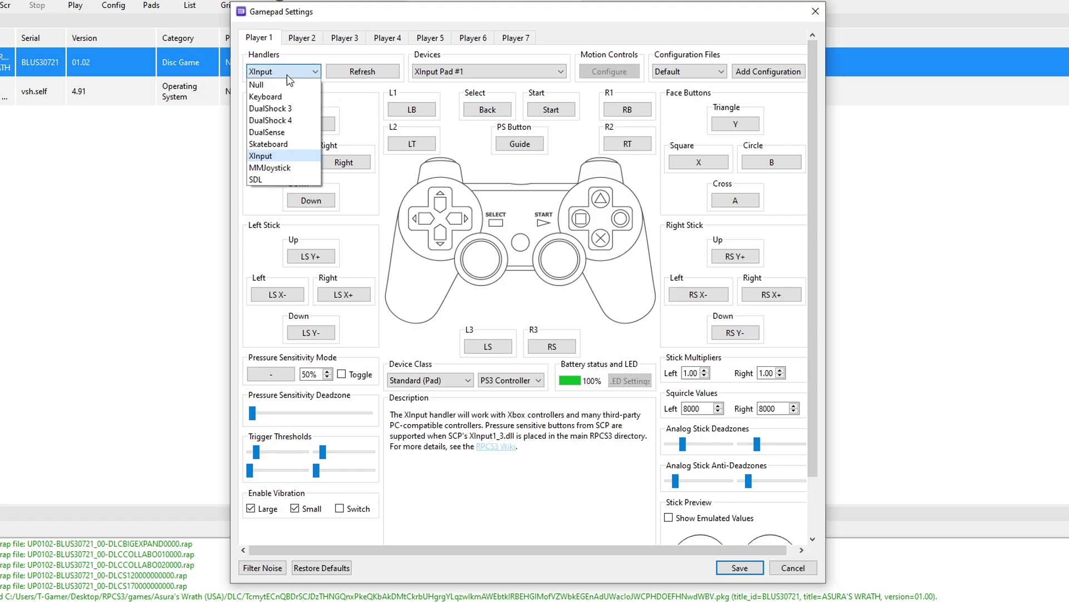
{"action": "left_click", "coordinate": [276, 98]}
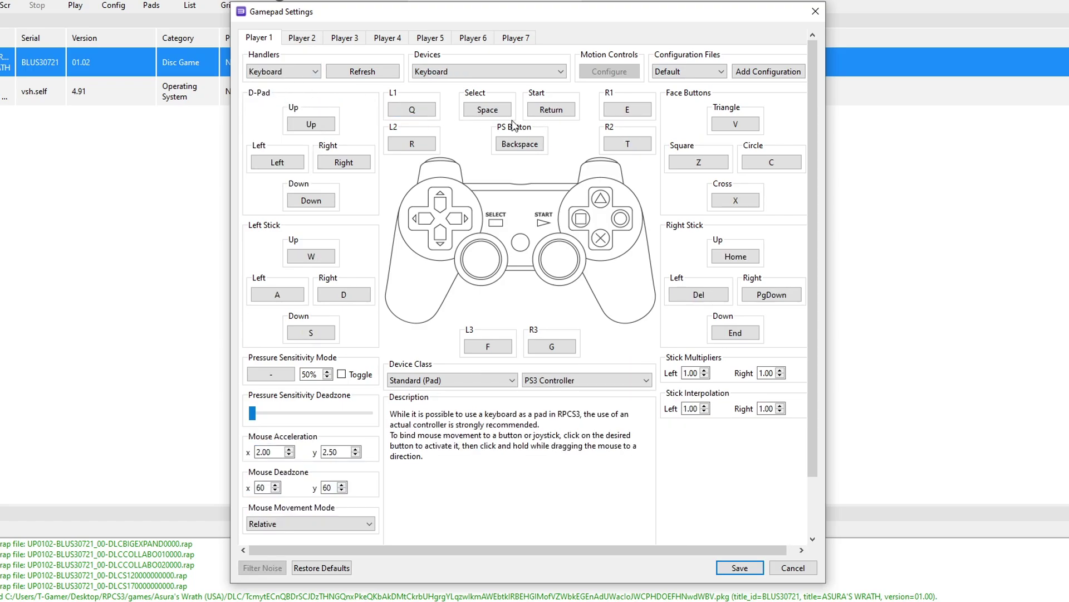
{"action": "scroll", "coordinate": [304, 75], "scroll_direction": "down", "scroll_amount": 5}
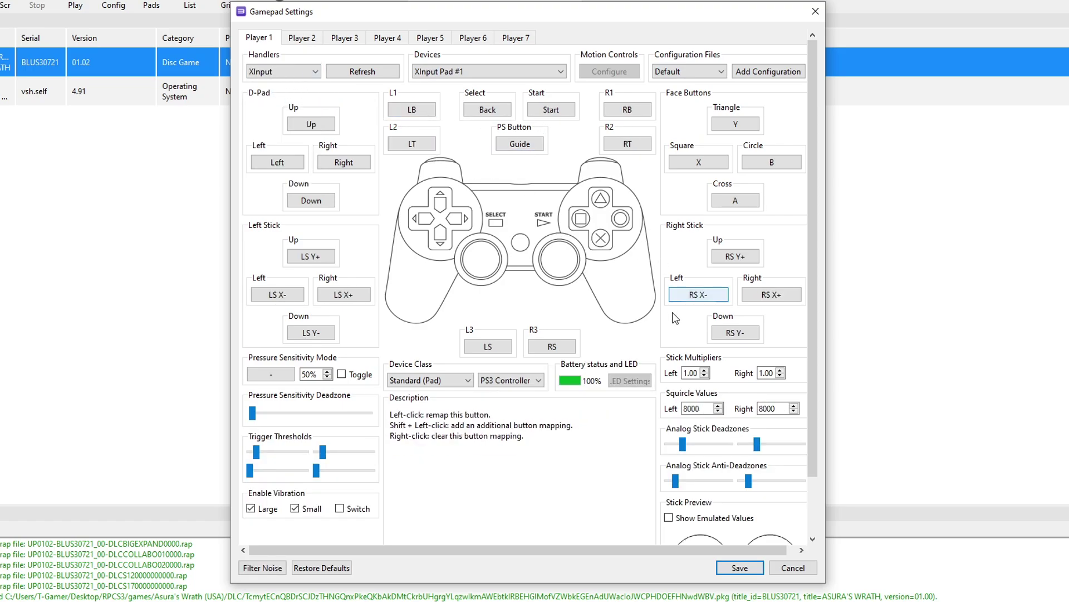
{"action": "left_click", "coordinate": [739, 568]}
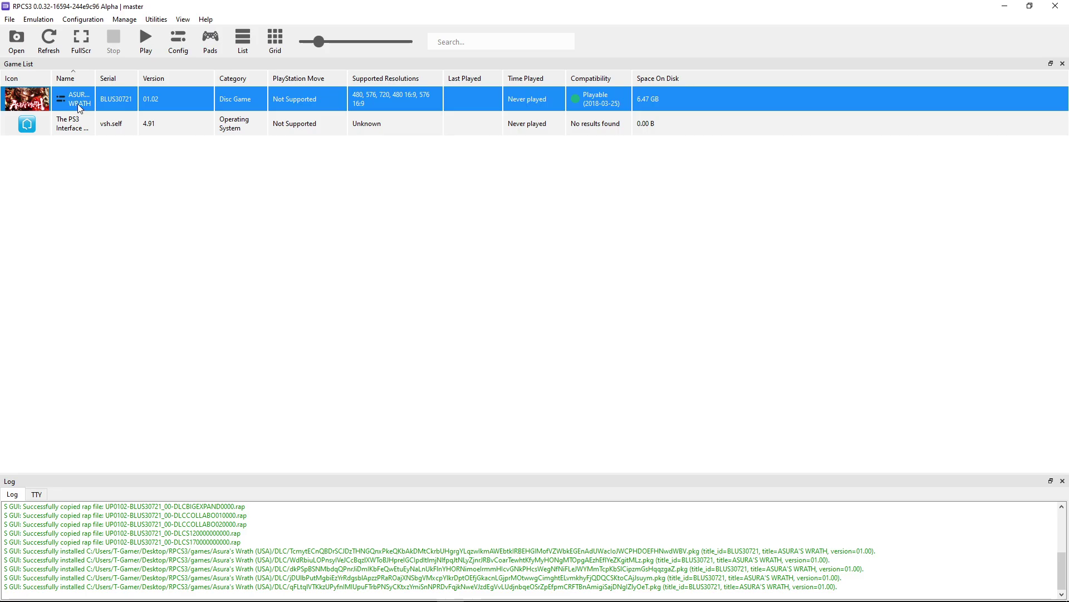
Step: Boot Asura's Wrath from the game list and enlarge its window to full screen
{"action": "key", "text": "Return"}
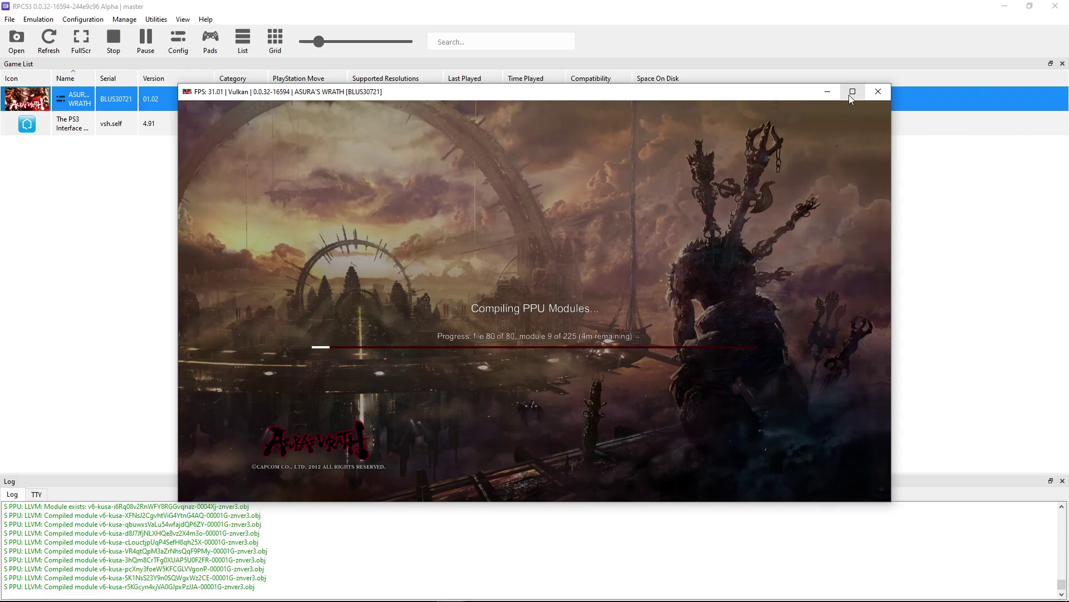
{"action": "left_click", "coordinate": [850, 93]}
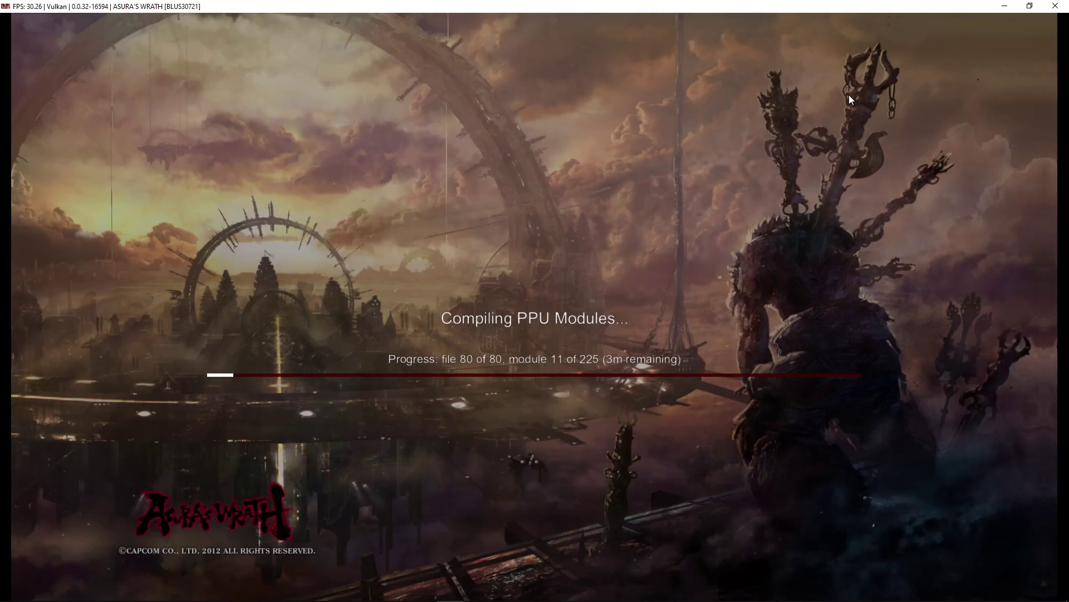
{"action": "double_click", "coordinate": [536, 266]}
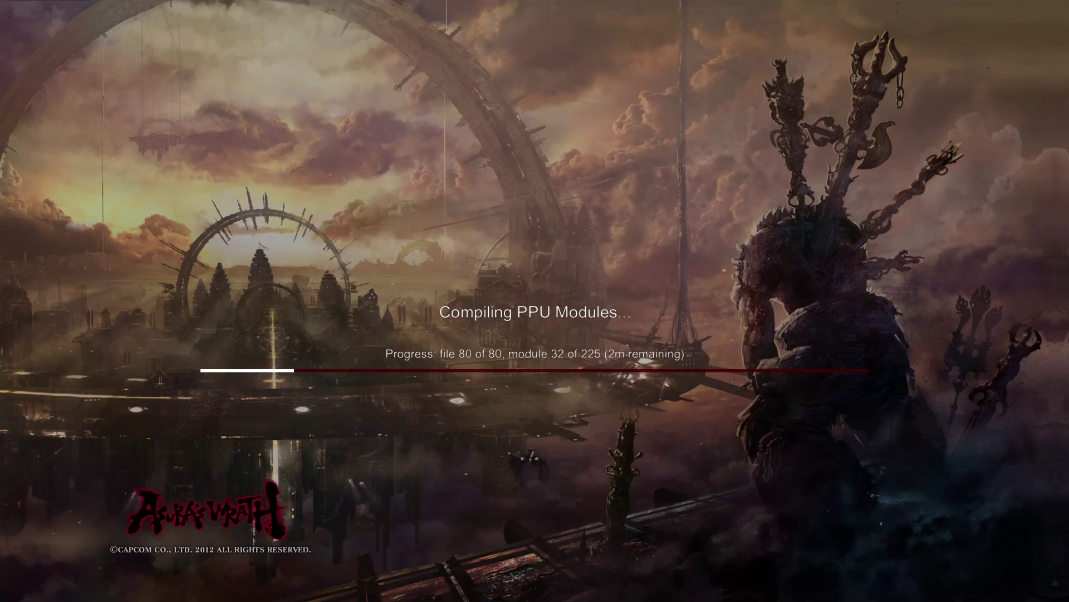